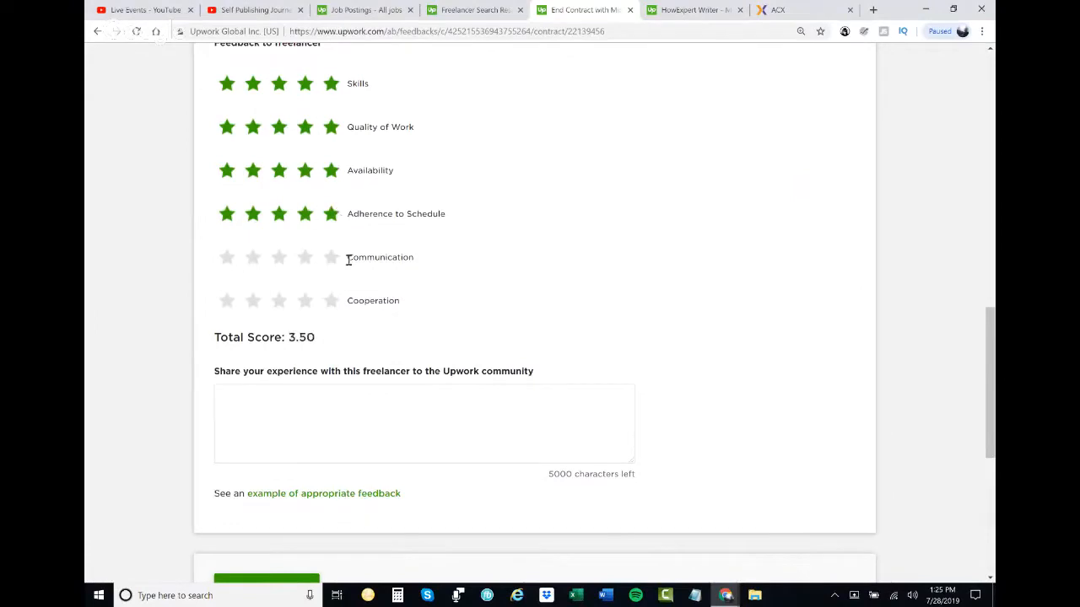
- Rate Communication and Cooperation five stars and start the review, praising the freelancer's excellent job writing a how to guide about her unique passion
left_click(333, 301)
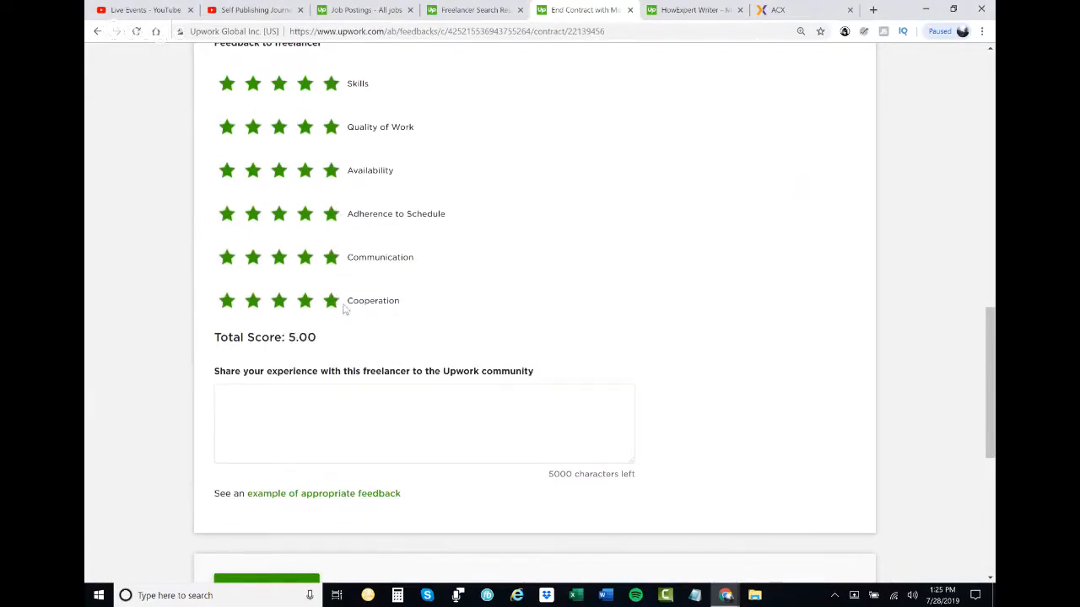
left_click(367, 413)
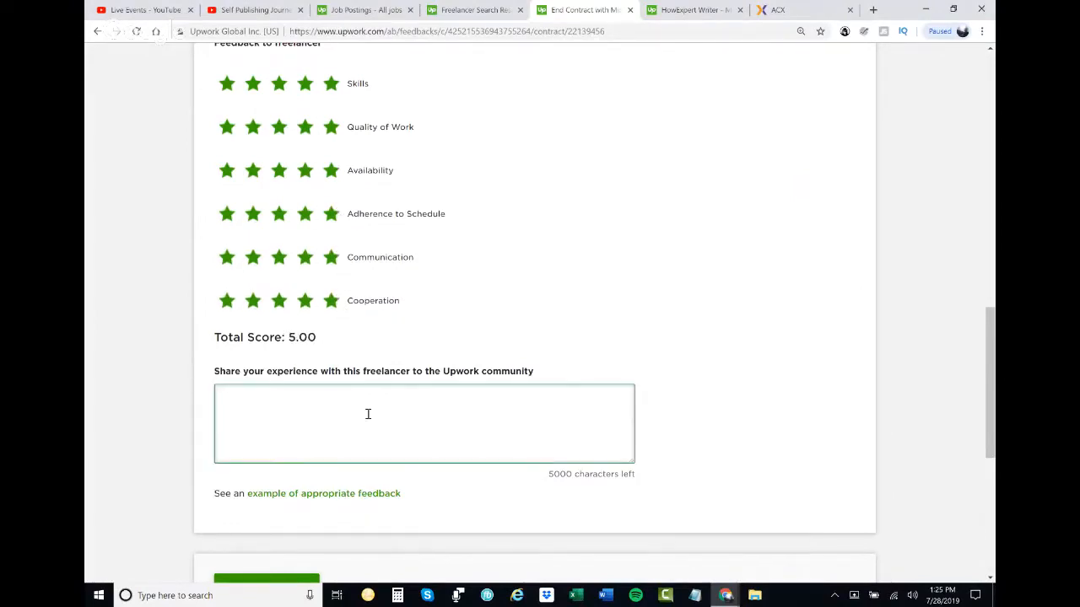
type("Mind")
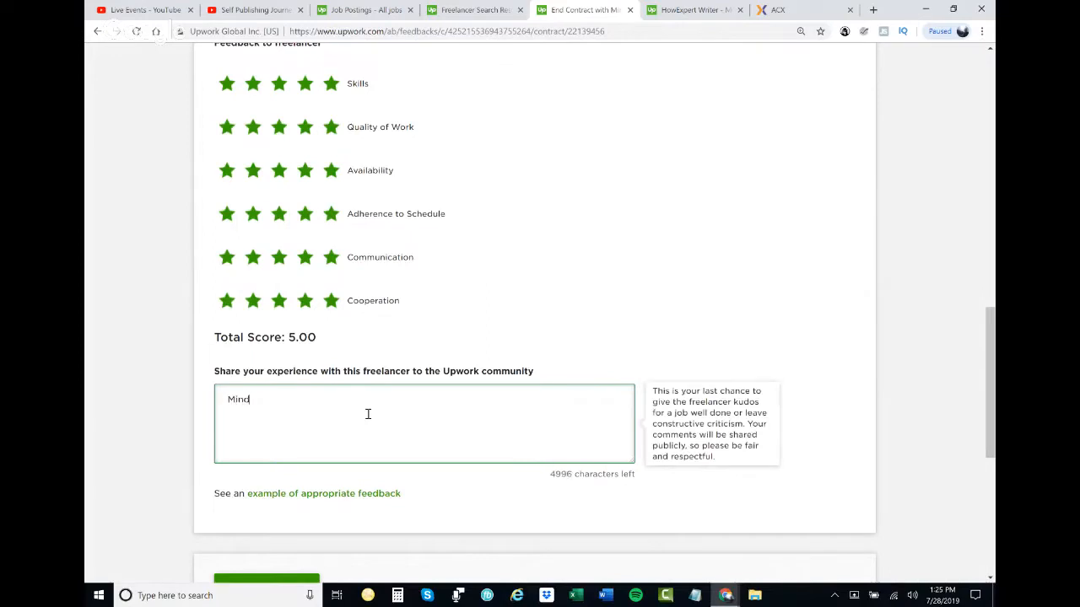
type("y did an excellent job writing a how to guide ab")
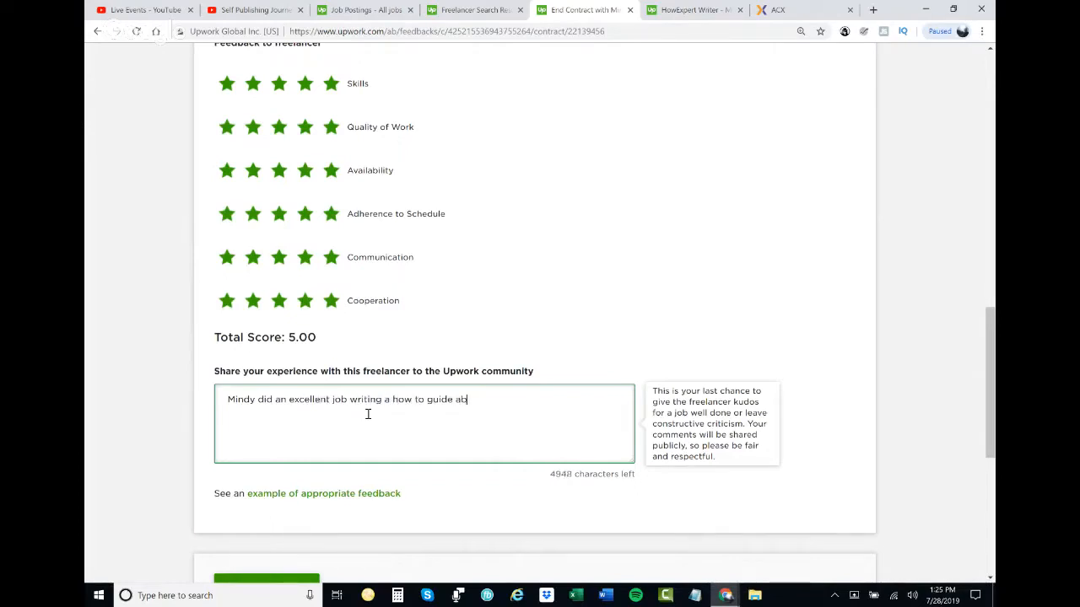
type("out her unique passion.")
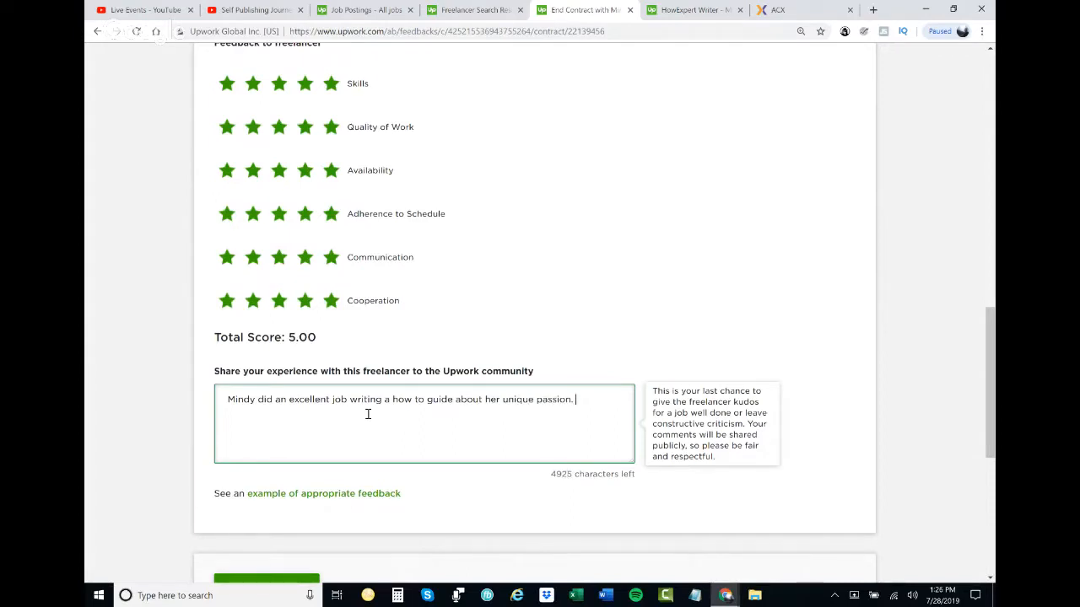
type(" Thank you for your excellent work 7 de")
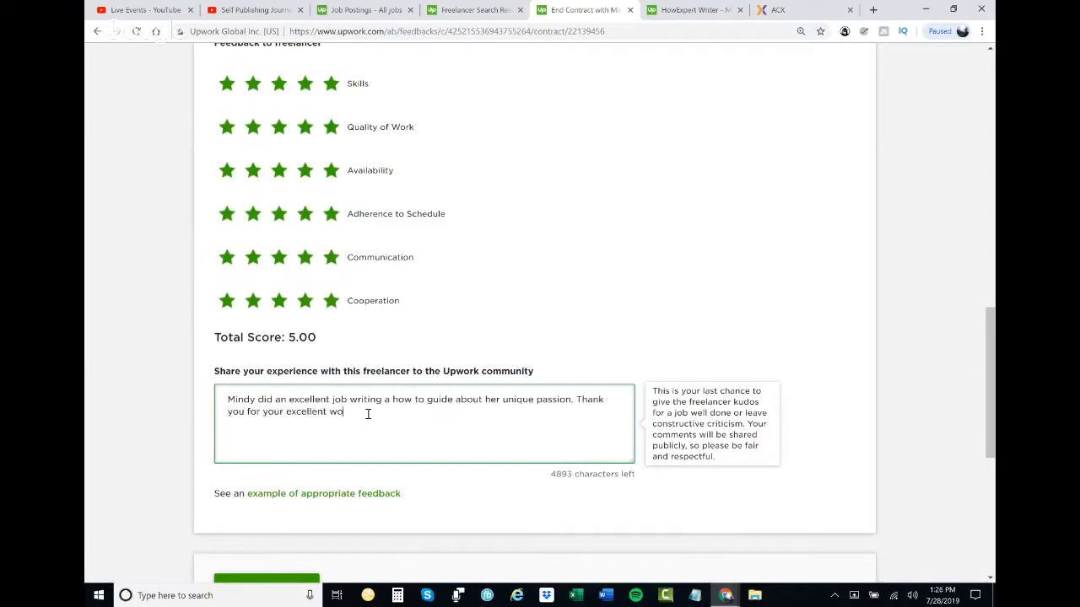
- Finish the review with "Thank you for your excellent work & contribution for HowExpert!"
key("BackSpace")
key("BackSpace")
type("& contribution for howExpert!Q")
- Insert "Got the work on time & great communication as well." before the thank-you sentence and submit the feedback to end the contract
left_click(579, 401)
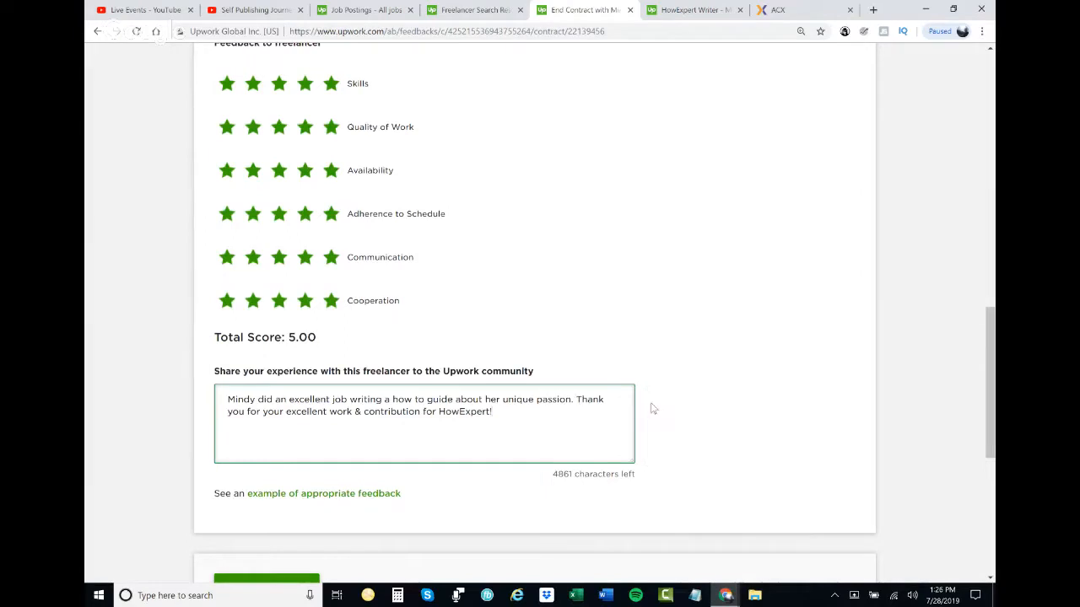
type("got")
key("BackSpace")
key("BackSpace")
key("BackSpace")
type("Got the work on time")
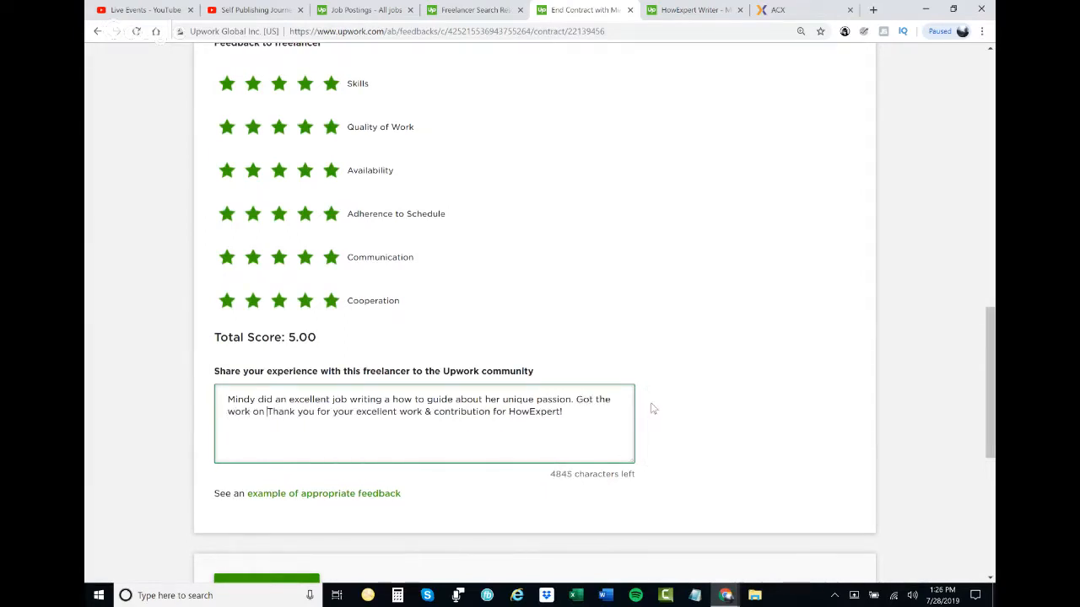
type(" & ")
type("great communication ")
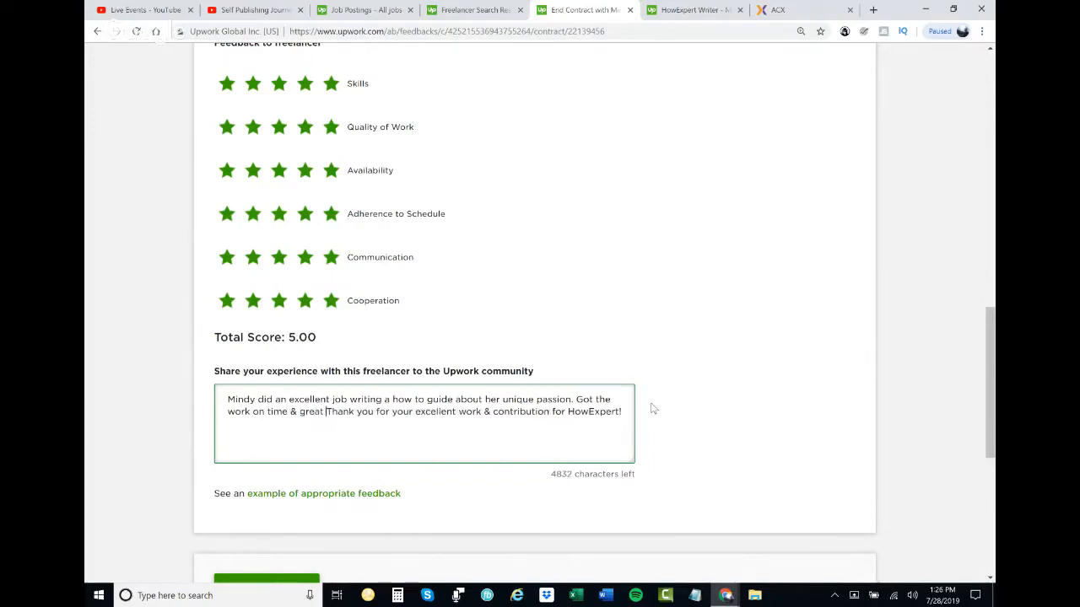
type("as well..")
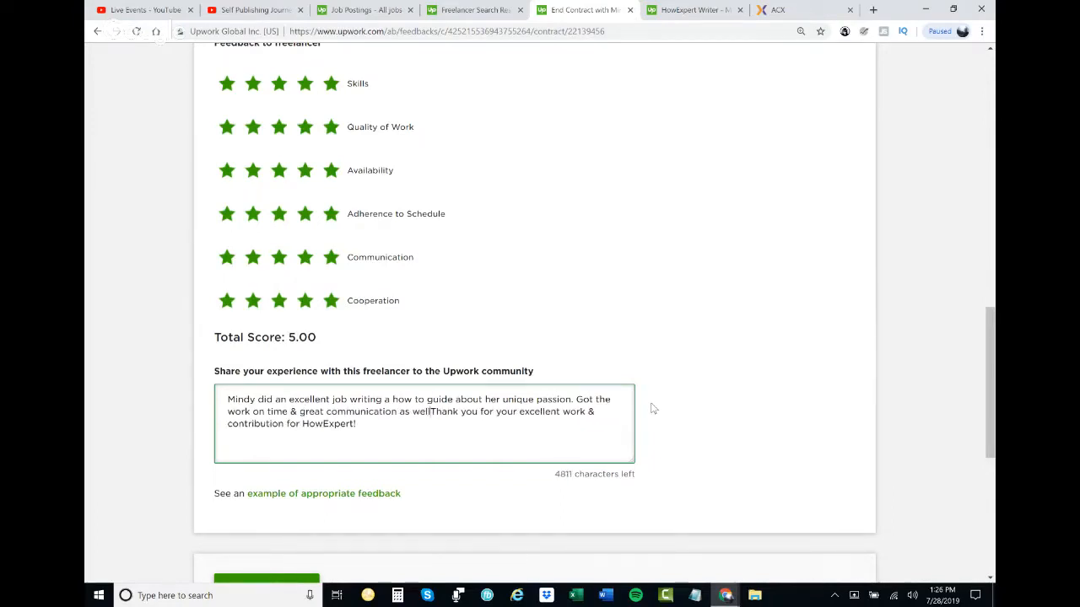
key("BackSpace")
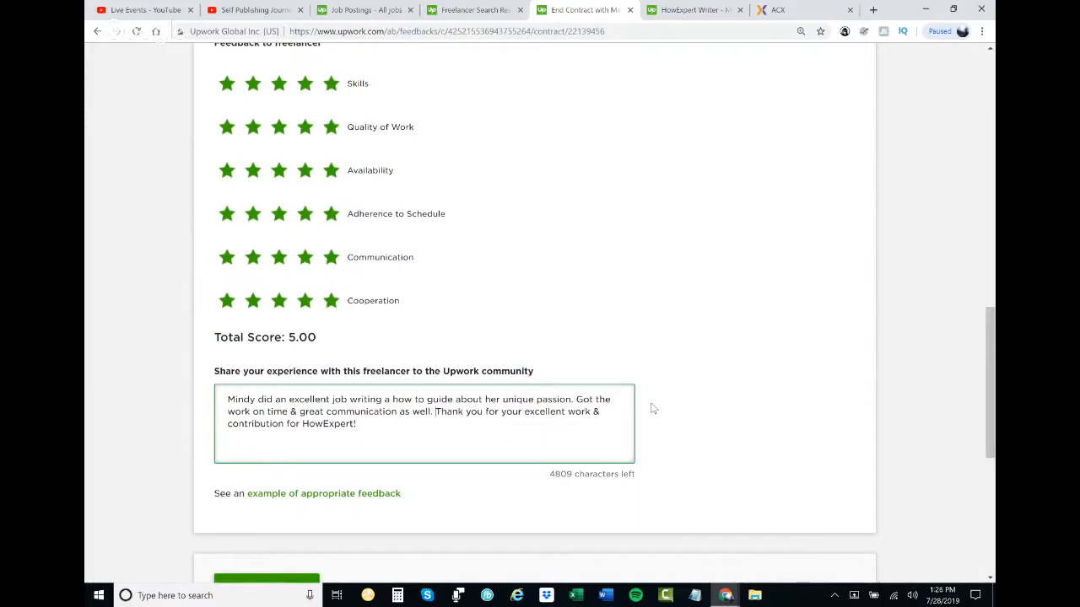
scroll(506, 418, "down", 1)
left_click(267, 526)
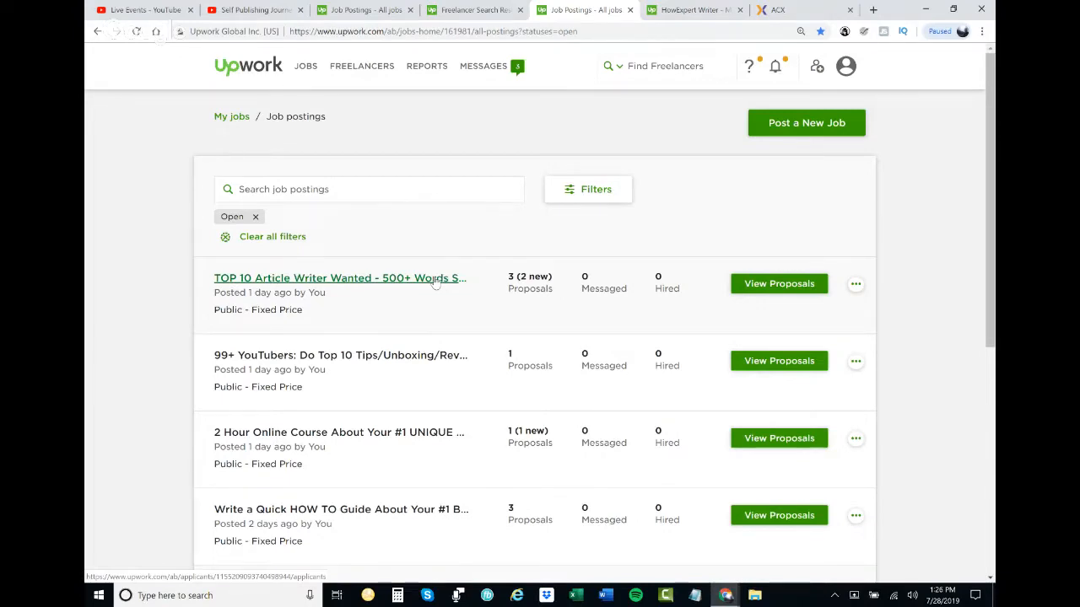
- Open the "2 Hour Online Course" posting in a new tab and look over the open job postings
right_click(367, 432)
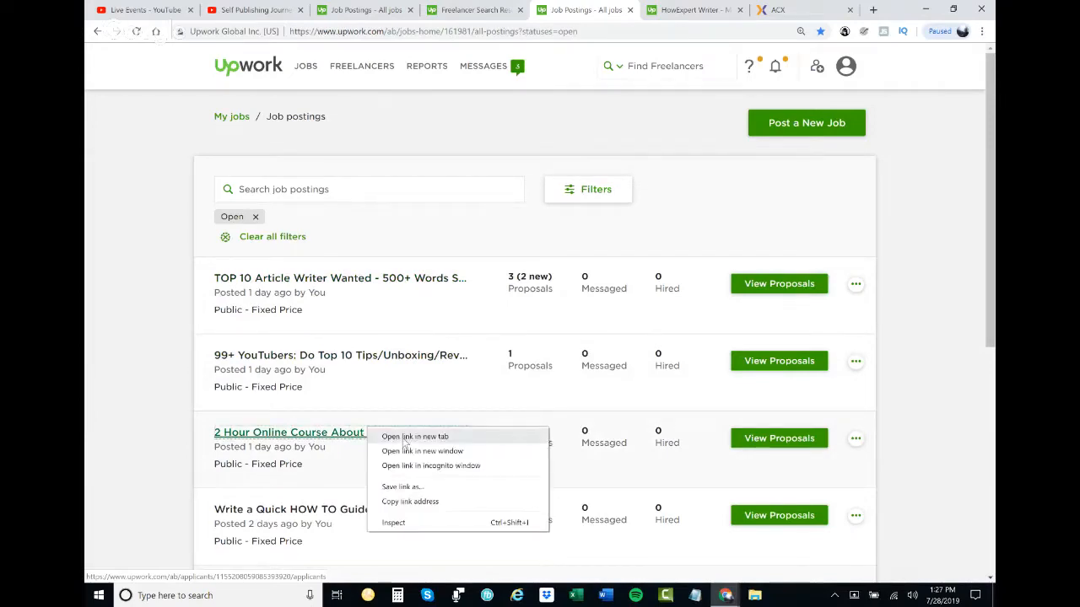
left_click(414, 437)
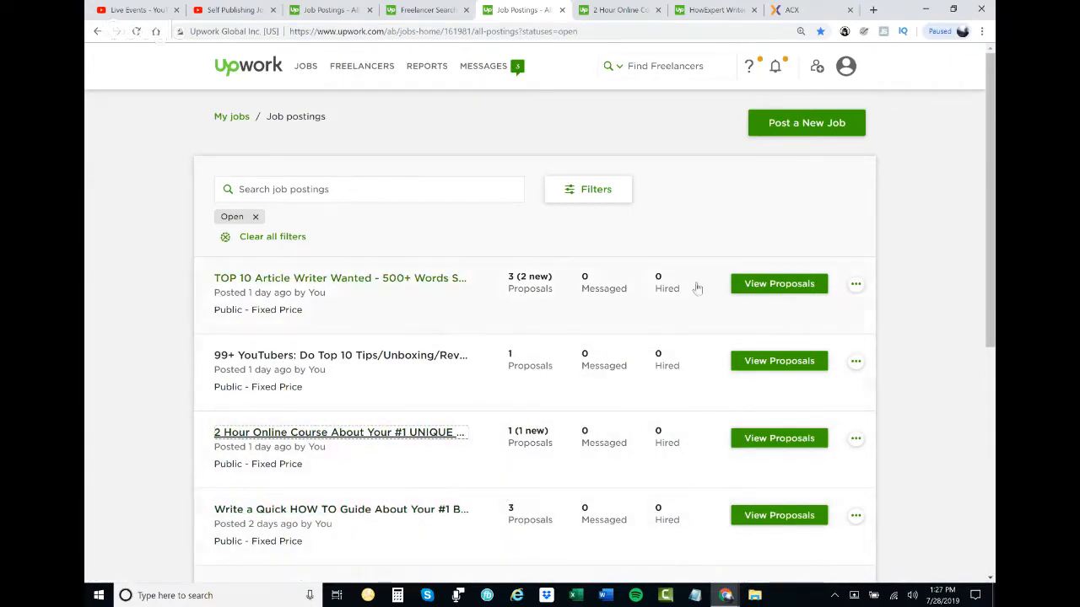
scroll(821, 469, "down", 1)
scroll(740, 410, "up", 1)
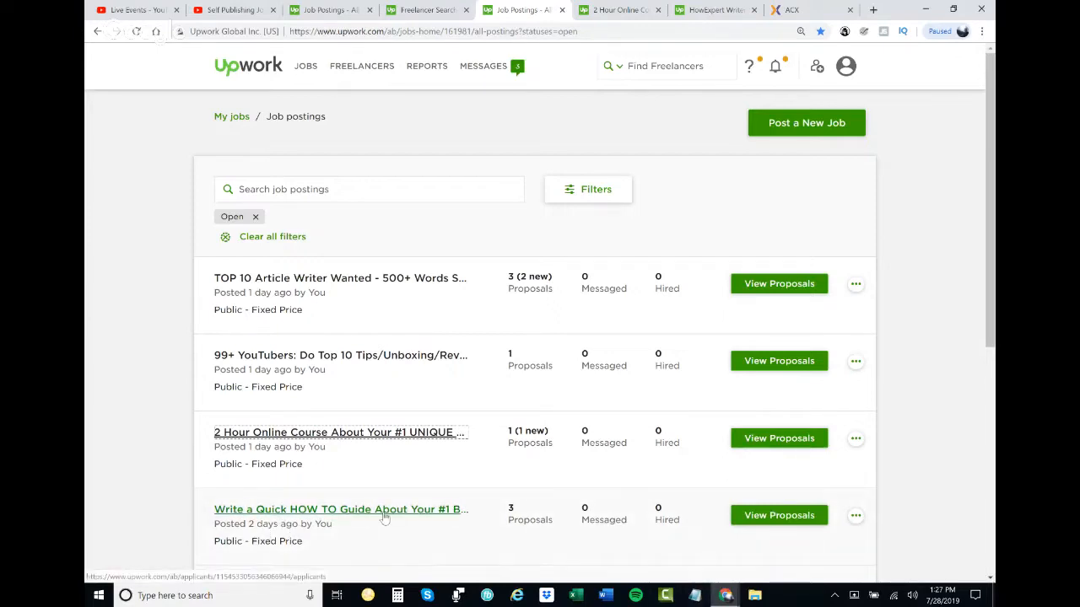
- Reuse the "Write a Quick HOW TO Guide" posting as a new job post in a separate tab
left_click(855, 517)
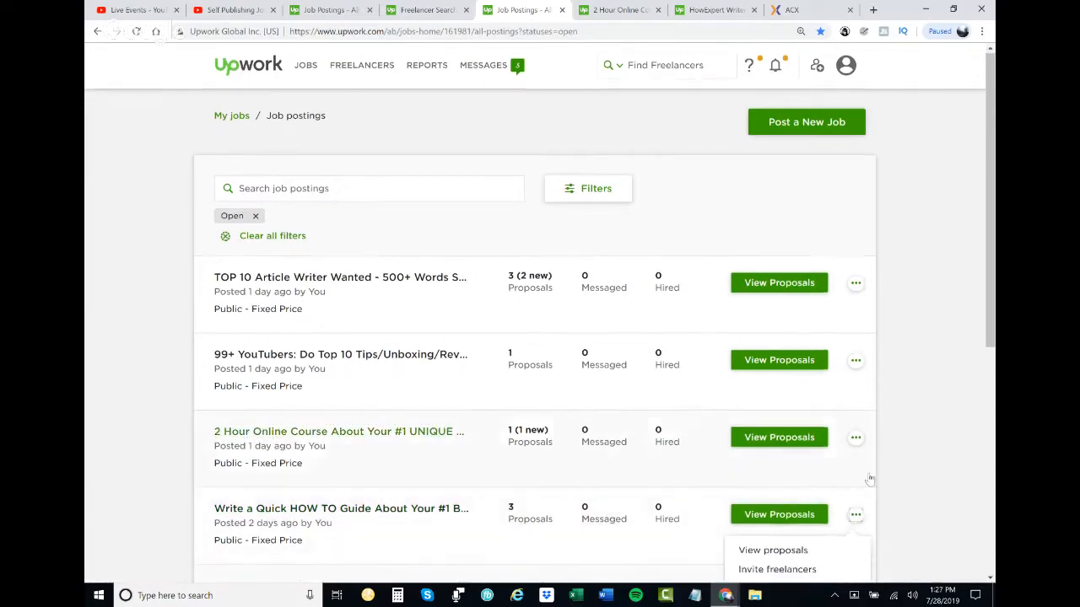
scroll(861, 484, "down", 1)
scroll(789, 528, "down", 1)
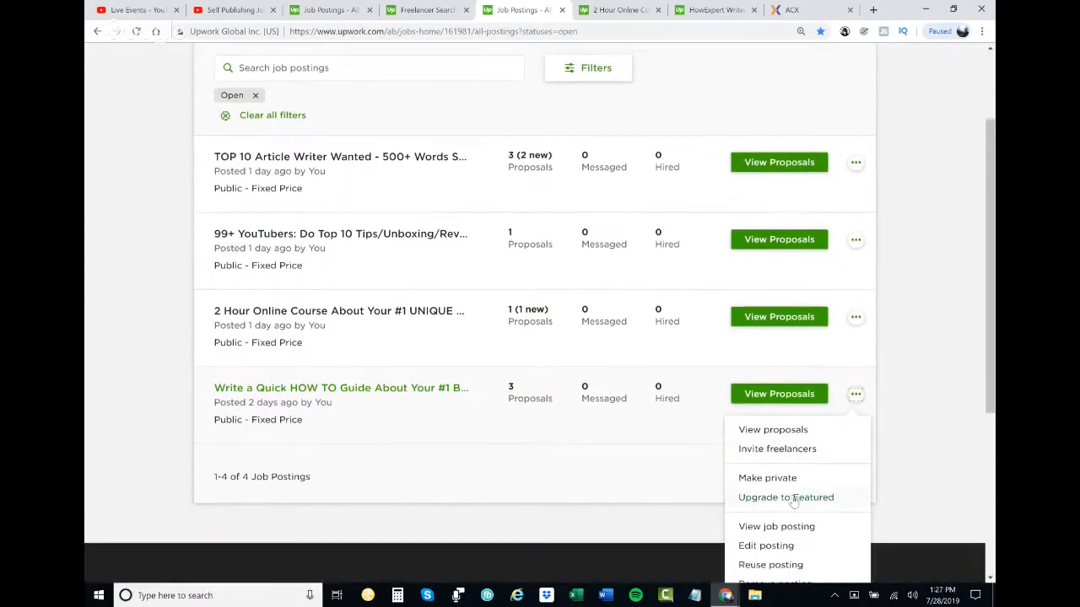
right_click(771, 565)
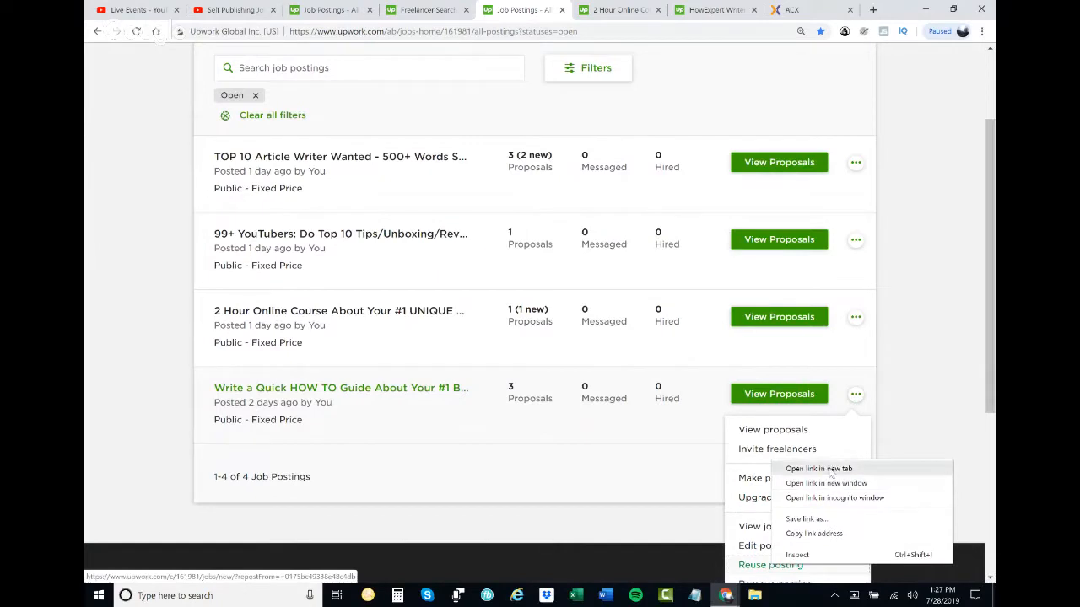
left_click(831, 469)
- Remove the existing "Write a Quick HOW TO Guide" posting, giving "Filled by alternate source" as the reason for closing
scroll(851, 448, "down", 1)
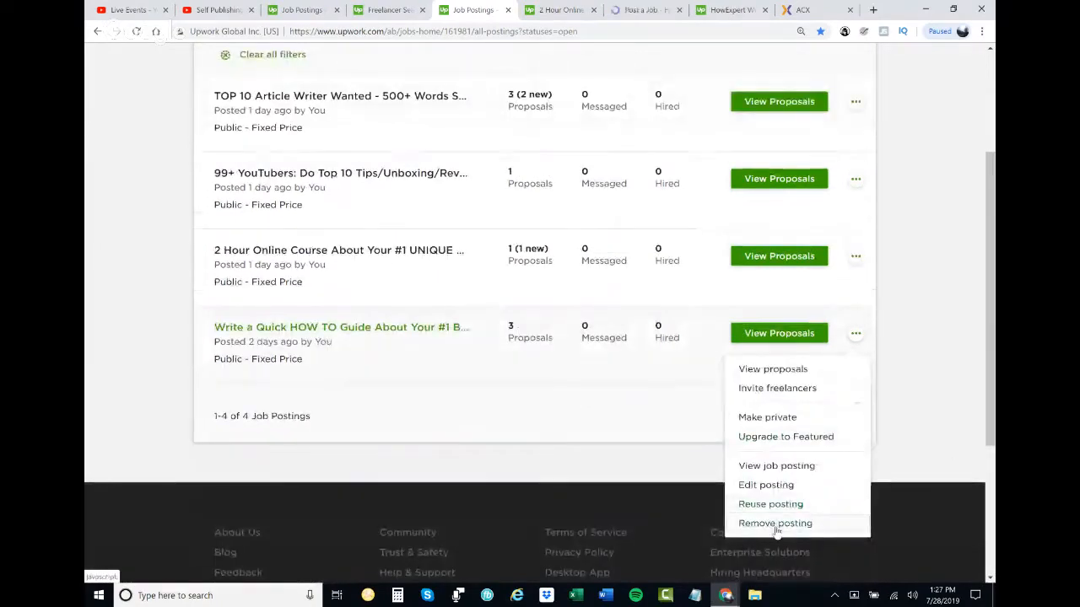
left_click(775, 524)
left_click(497, 325)
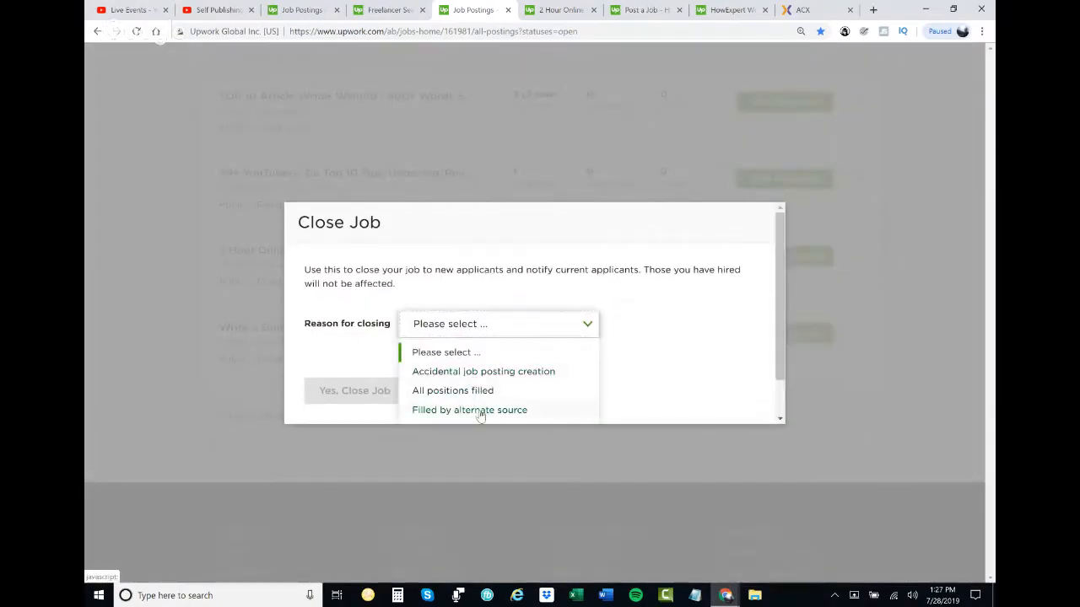
left_click(481, 411)
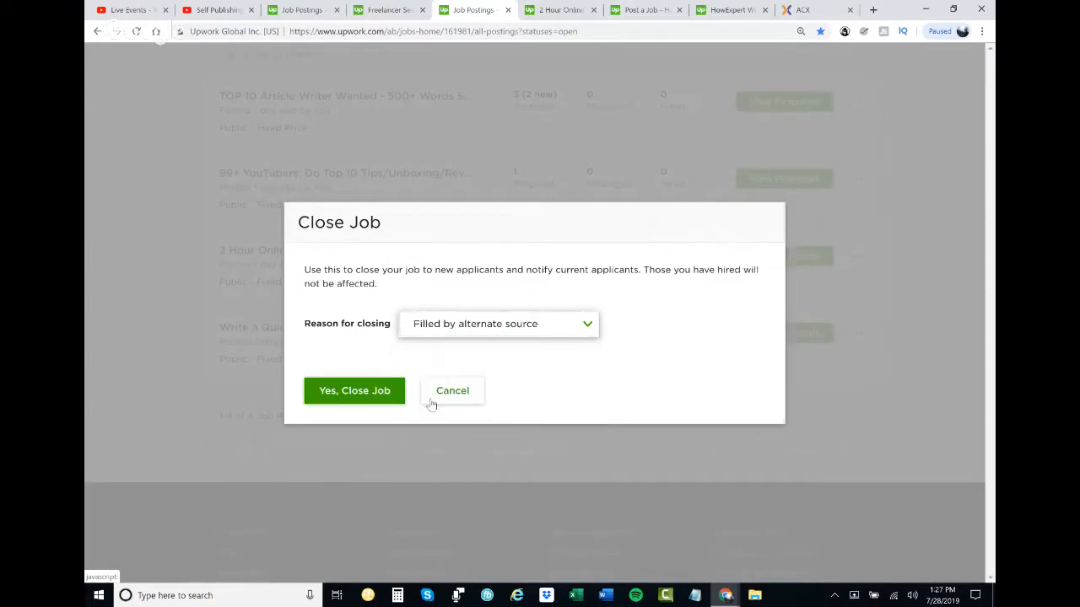
left_click(379, 393)
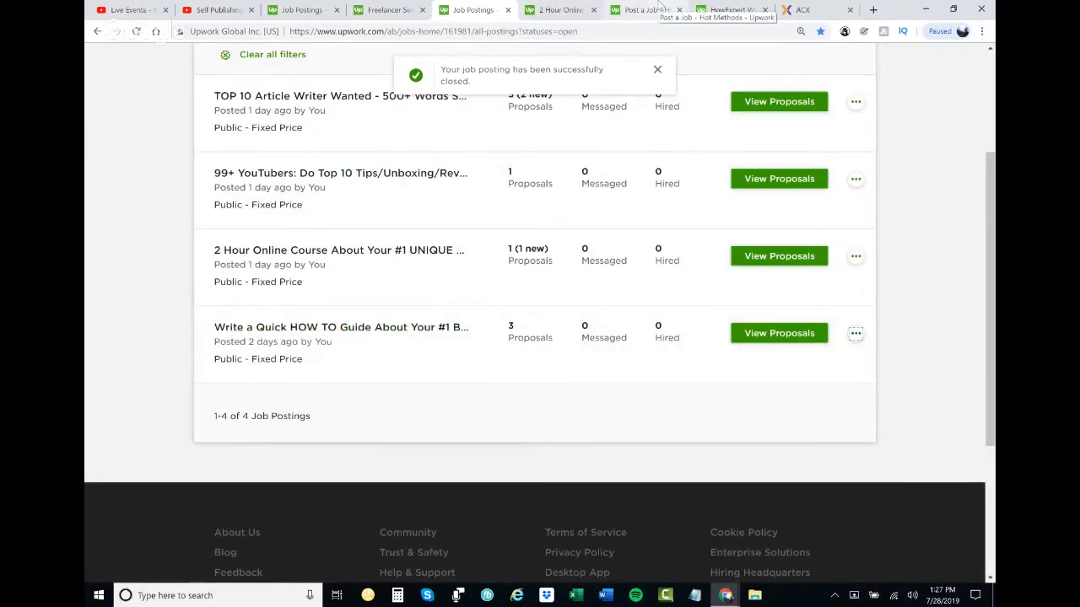
- Move the reused job post's tab ahead of the job postings tab and accept its title, description, details and expertise as they are
left_click_drag(661, 7, 524, 9)
scroll(511, 253, "down", 5)
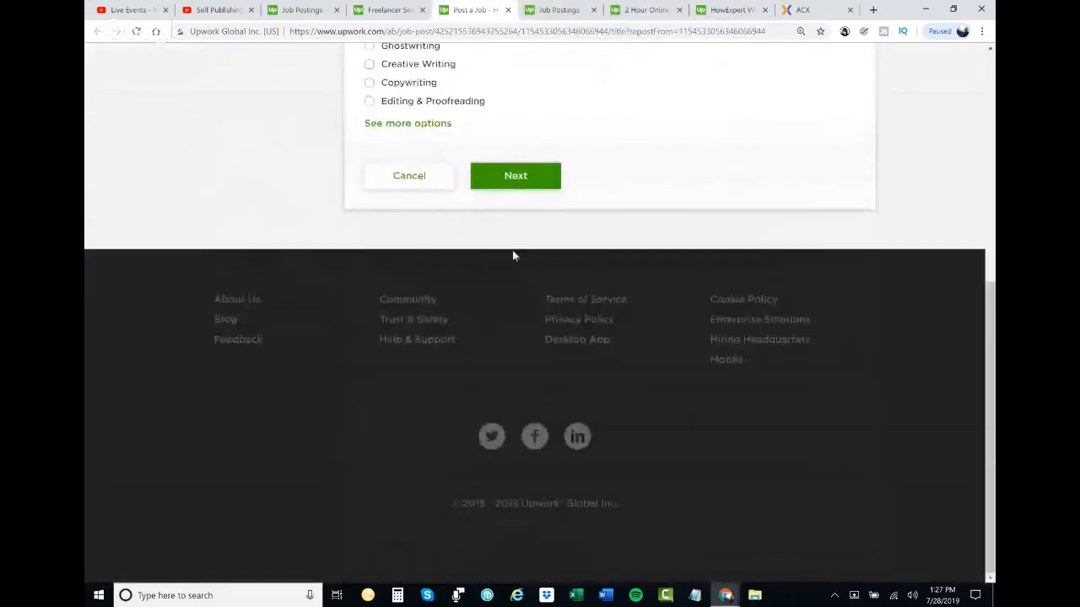
left_click(521, 180)
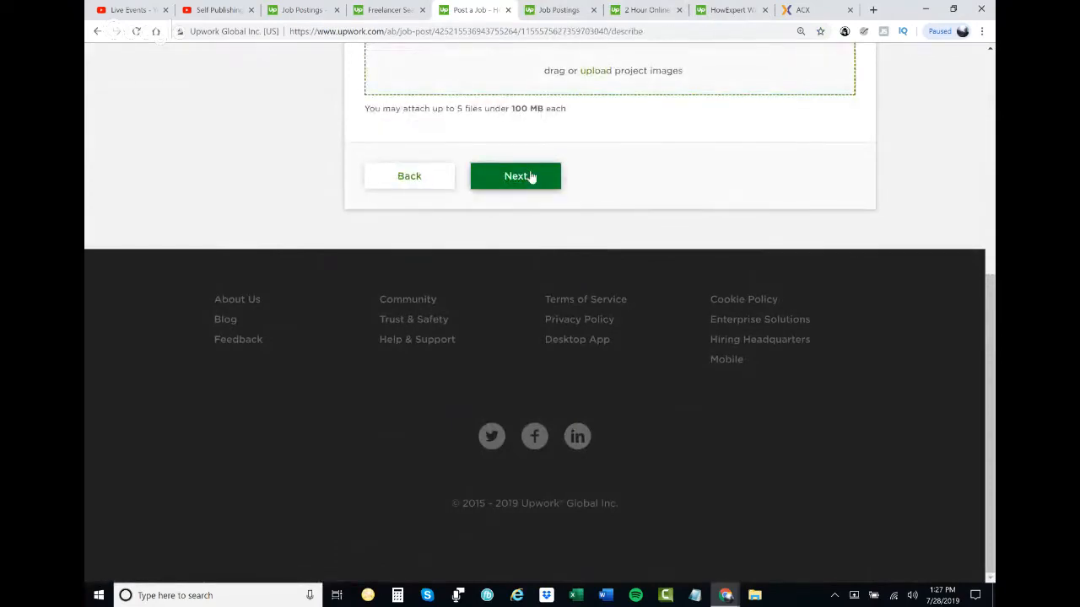
left_click(530, 176)
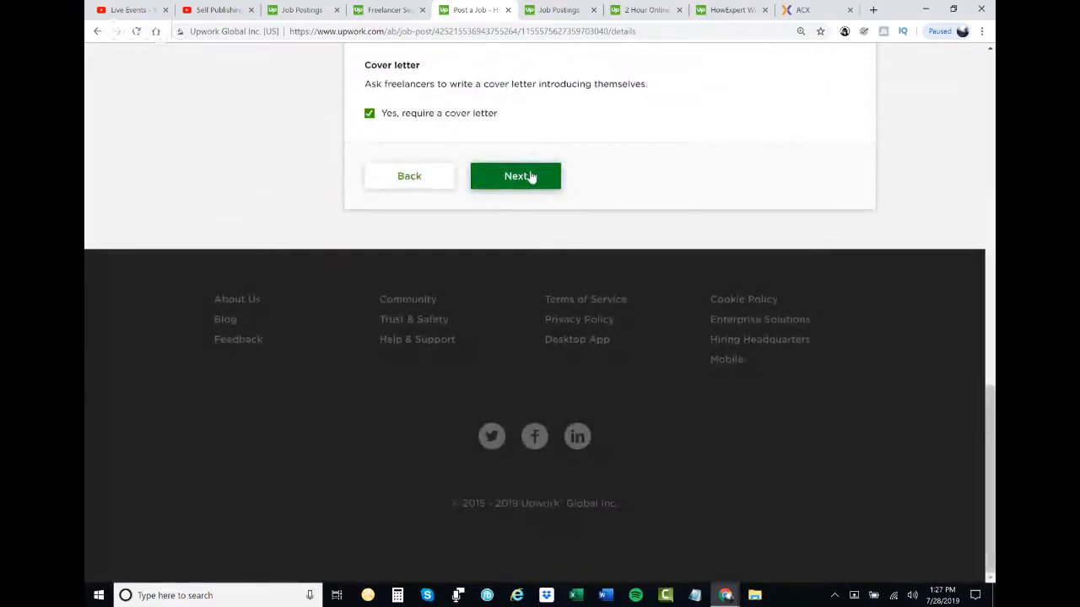
left_click(530, 176)
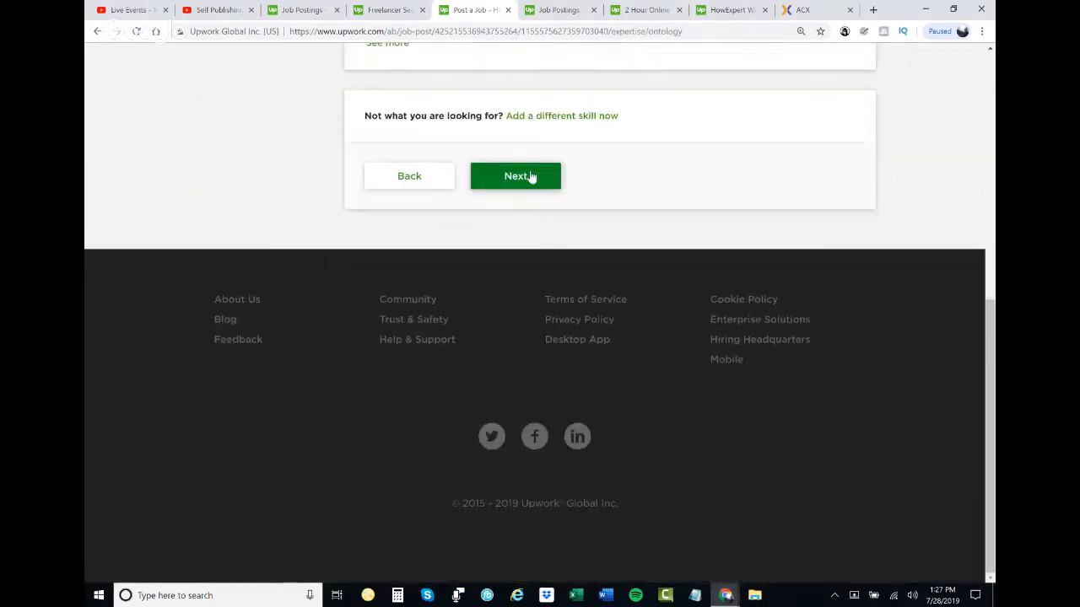
left_click(530, 176)
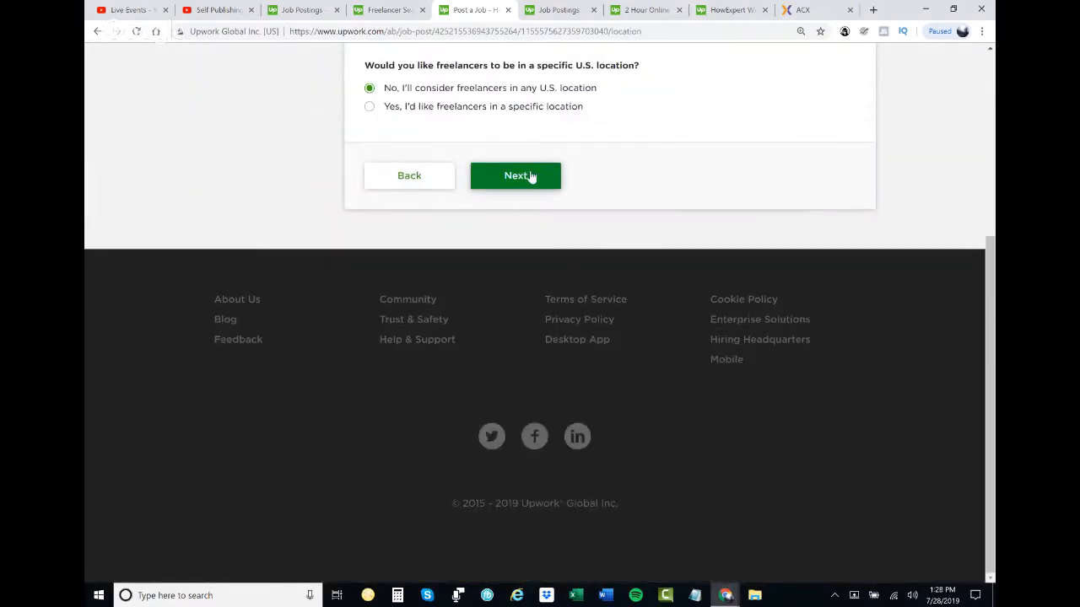
- Check the freelancer location settings and accept U.S. only with any U.S. location
scroll(532, 182, "up", 1)
scroll(532, 183, "down", 1)
scroll(533, 185, "up", 4)
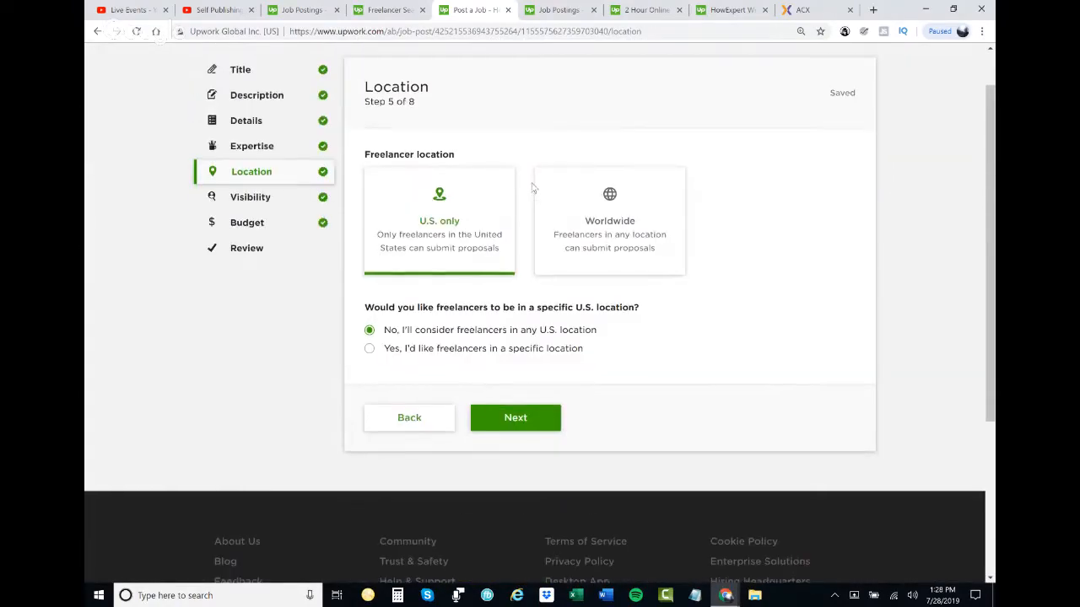
scroll(533, 188, "down", 4)
left_click(532, 187)
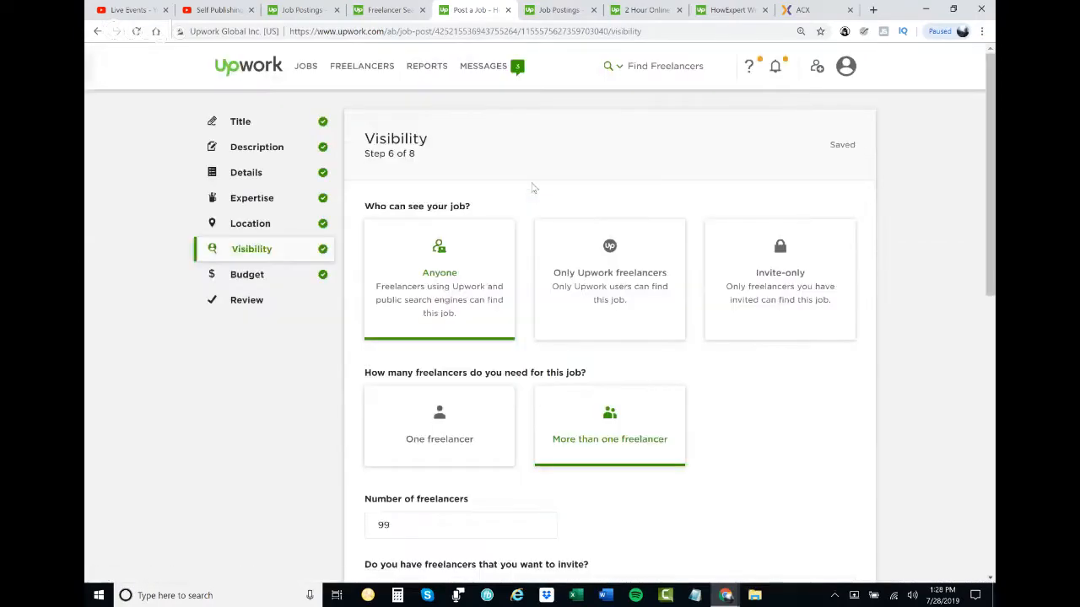
- Accept the existing visibility and budget settings of the reused posting and post the job
scroll(532, 188, "down", 10)
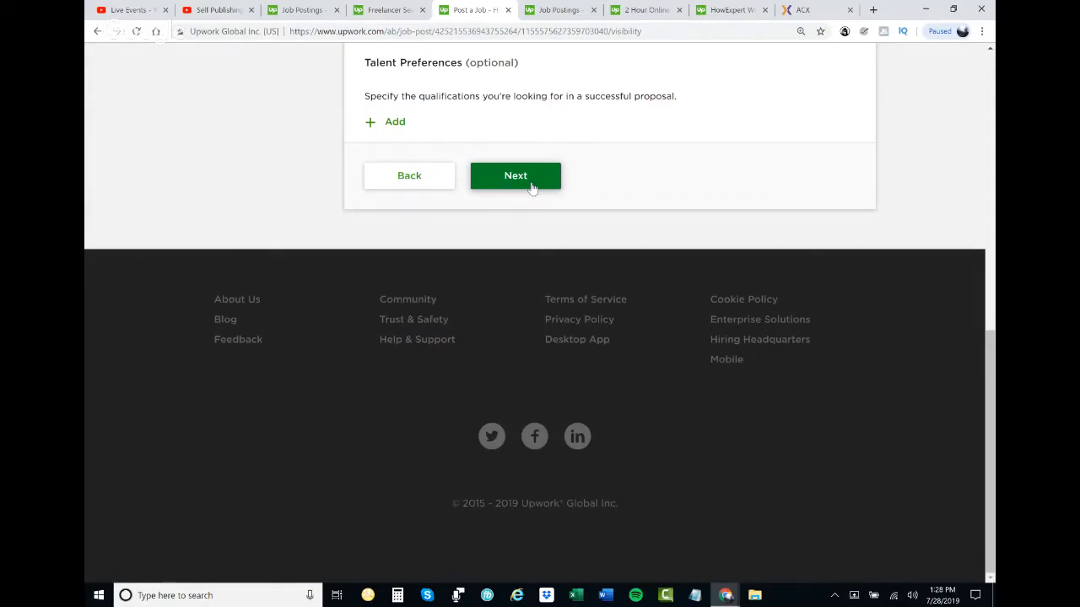
left_click(515, 176)
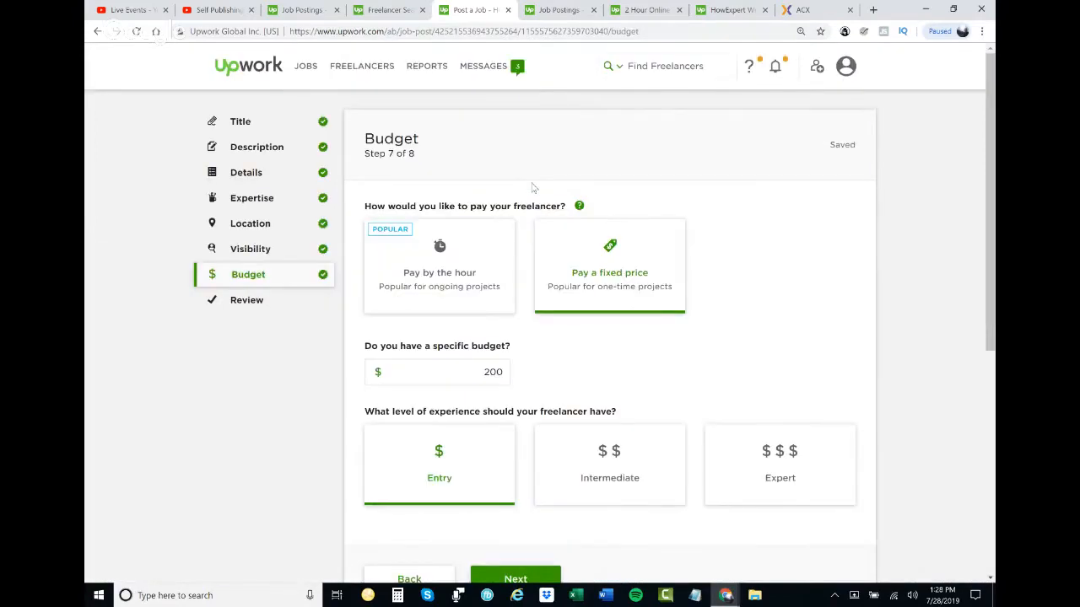
scroll(534, 187, "down", 5)
left_click(528, 178)
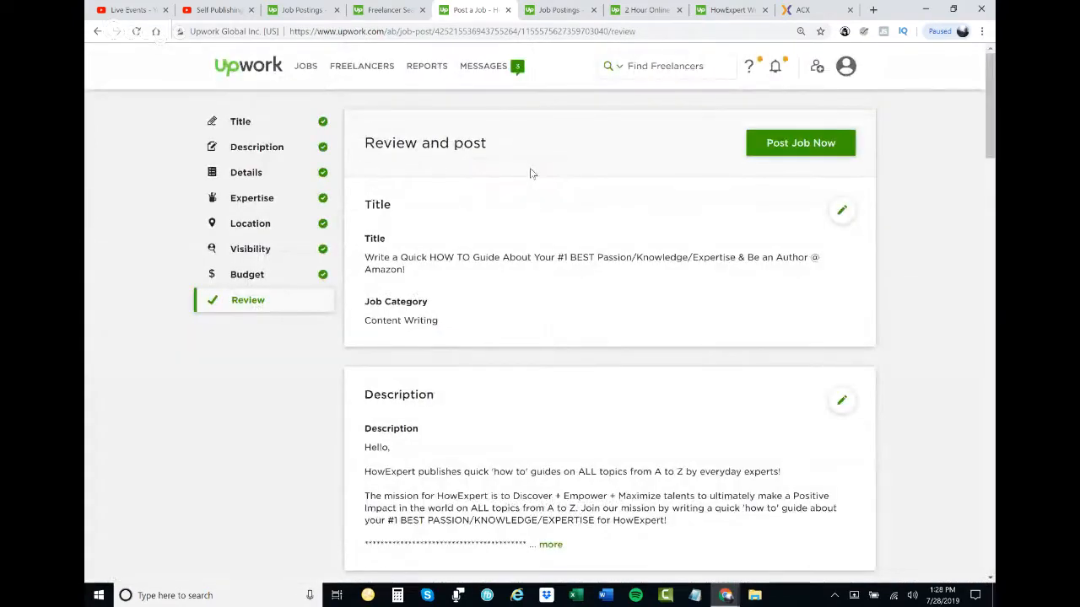
left_click(808, 155)
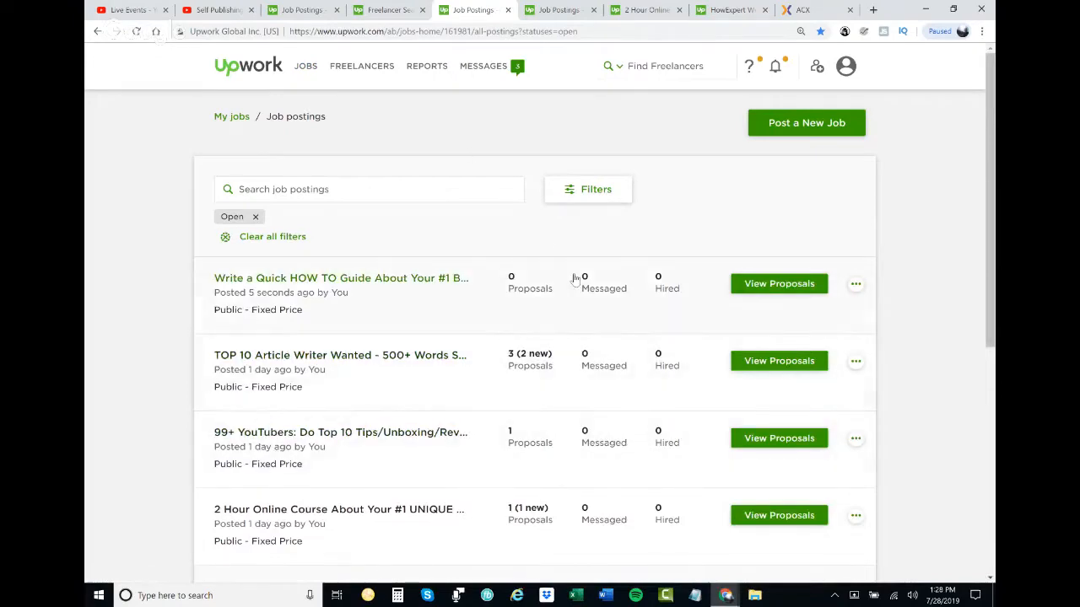
- Refresh the open job postings list and close the old job postings tab and the "2 Hour Online Course" tab
left_click(136, 32)
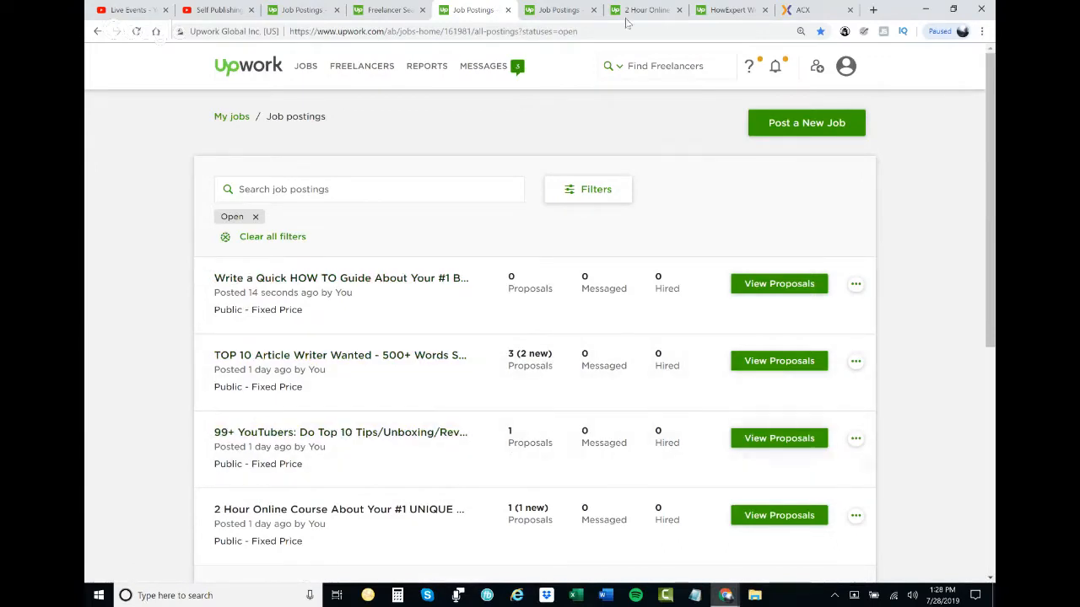
left_click(593, 9)
left_click(594, 10)
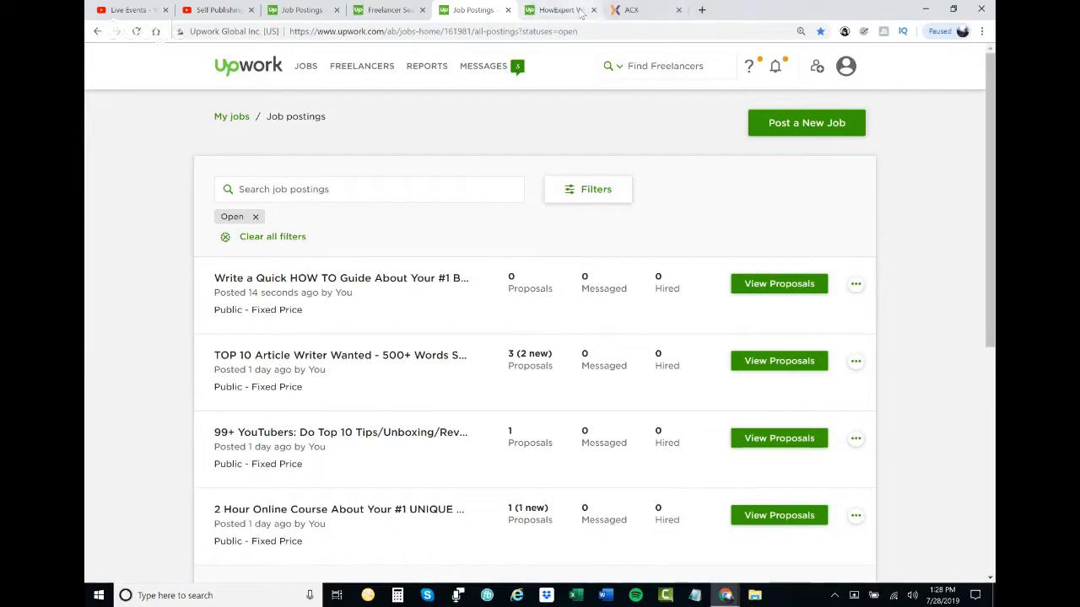
- Close the HowExpert tab and open the "TOP 10 Article Writer Wanted" and "2 Hour Online Course" job postings in separate new tabs
left_click(594, 10)
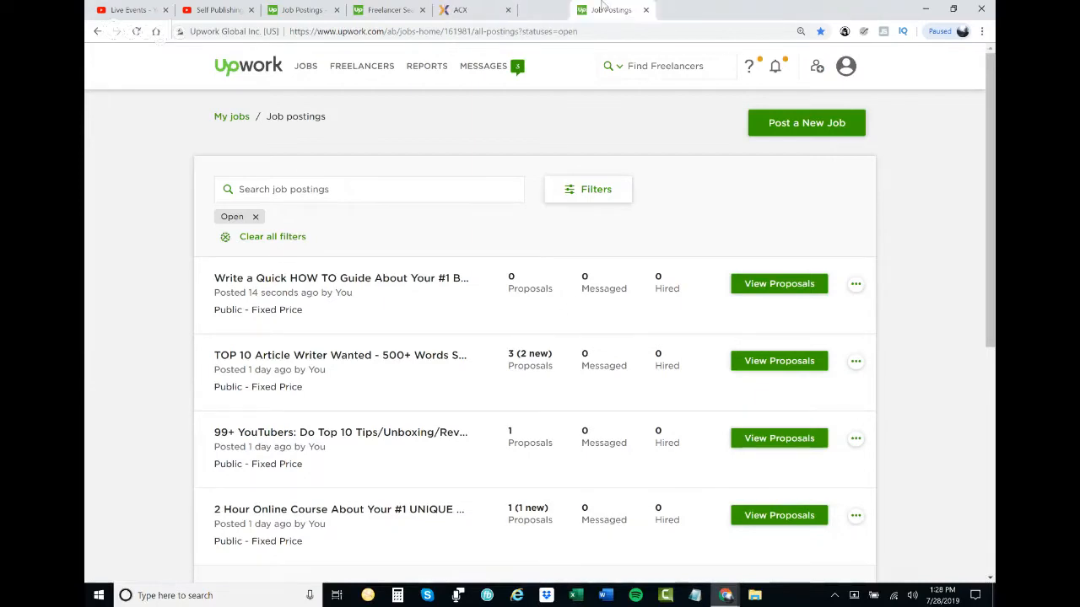
scroll(595, 194, "down", 2)
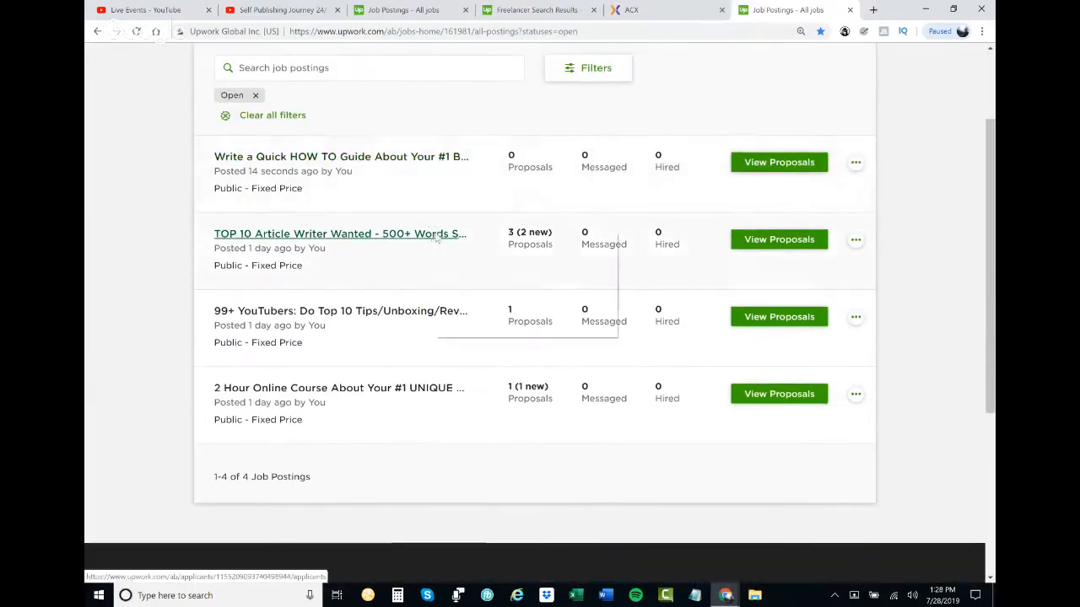
middle_click(450, 238)
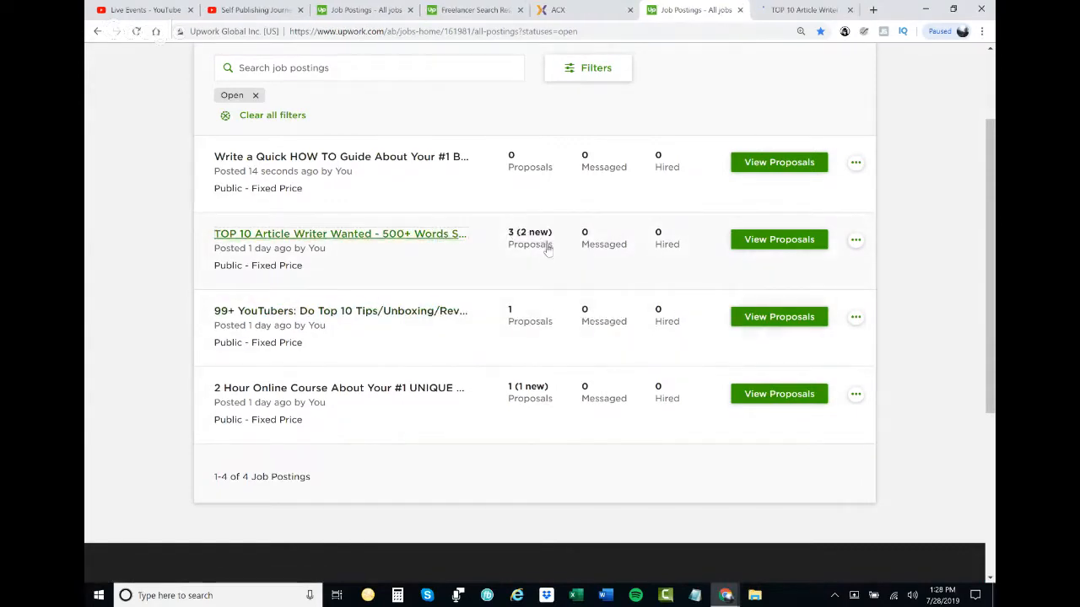
right_click(428, 389)
left_click(475, 398)
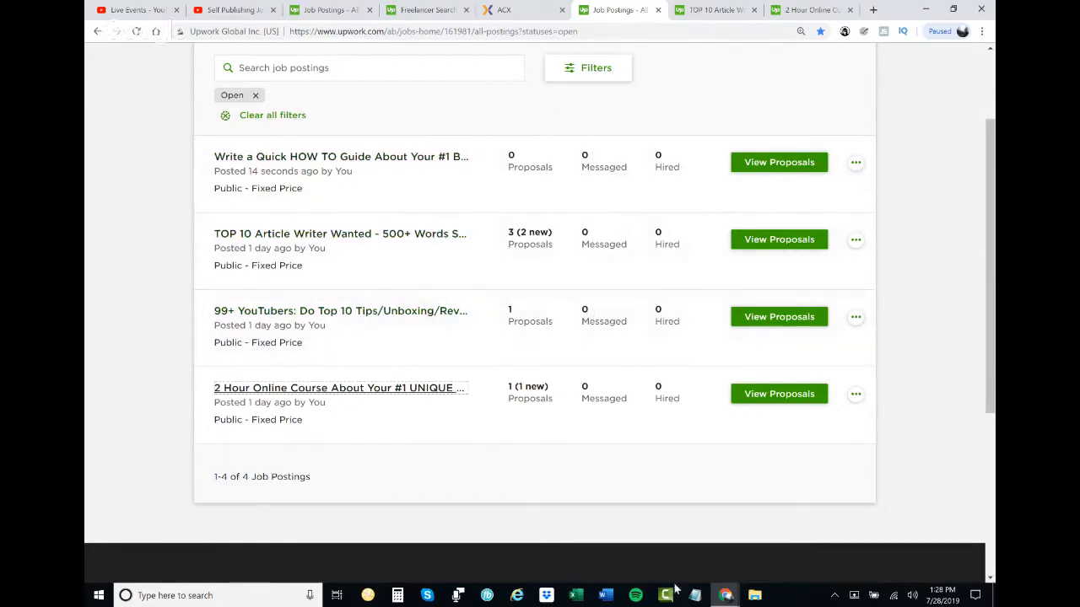
- Switch to the Google Hangouts window and stop the screen sharing
mouse_move(724, 591)
left_click(763, 523)
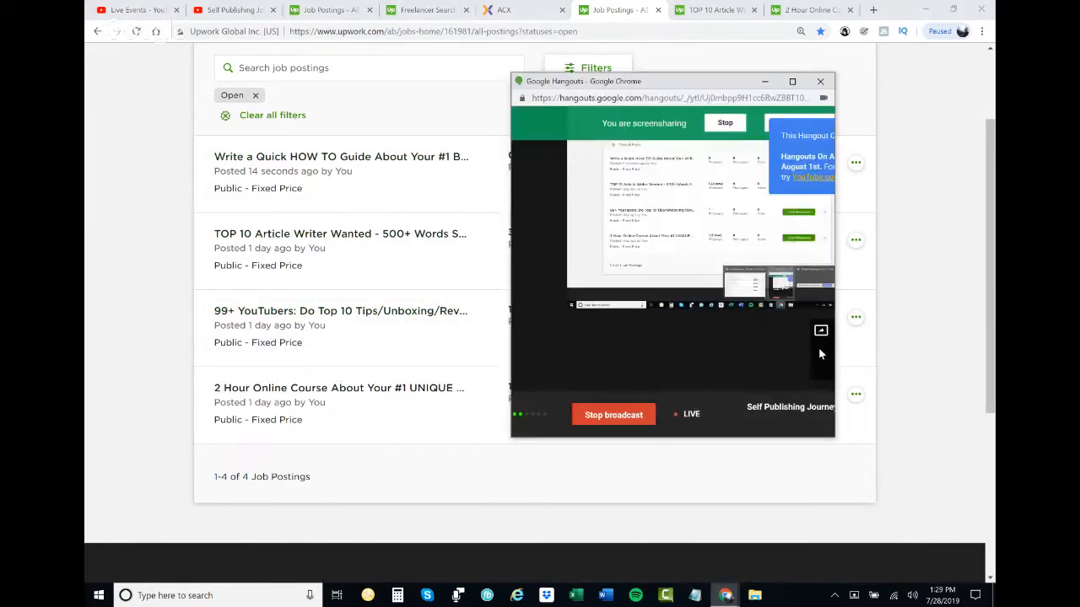
left_click(714, 126)
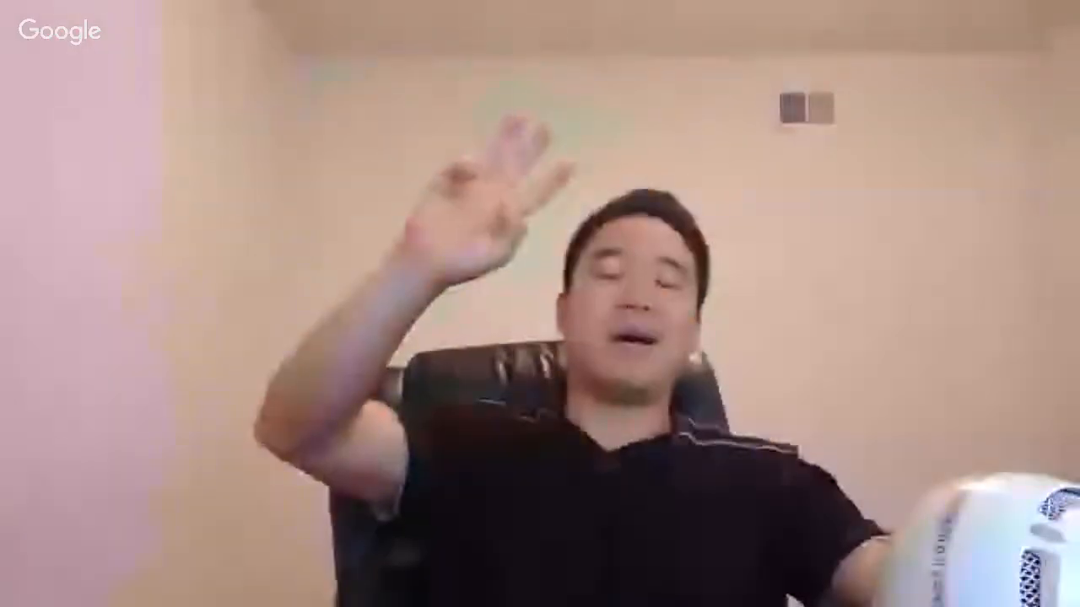
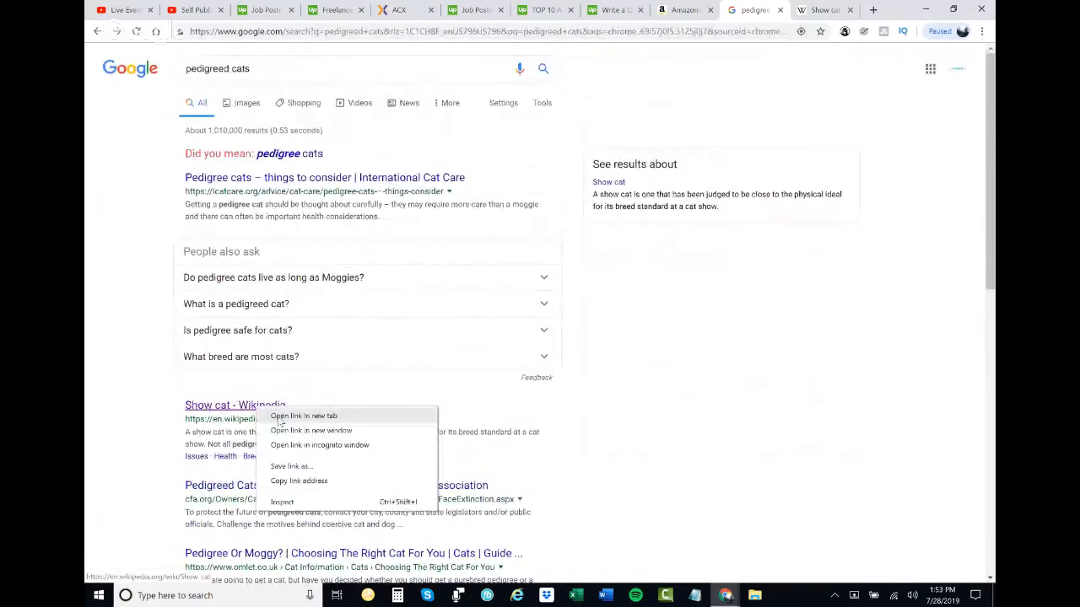
- Open the Wikipedia "Show cat" article and highlight the breed standard phrase and the term "show cat" in its introduction
left_click(753, 9)
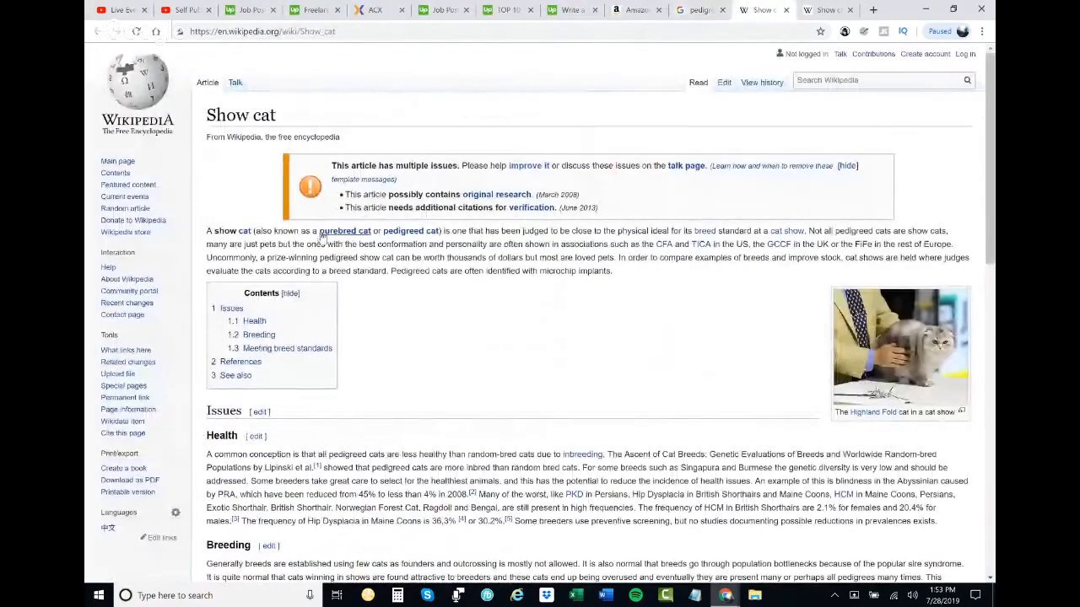
mouse_move(360, 238)
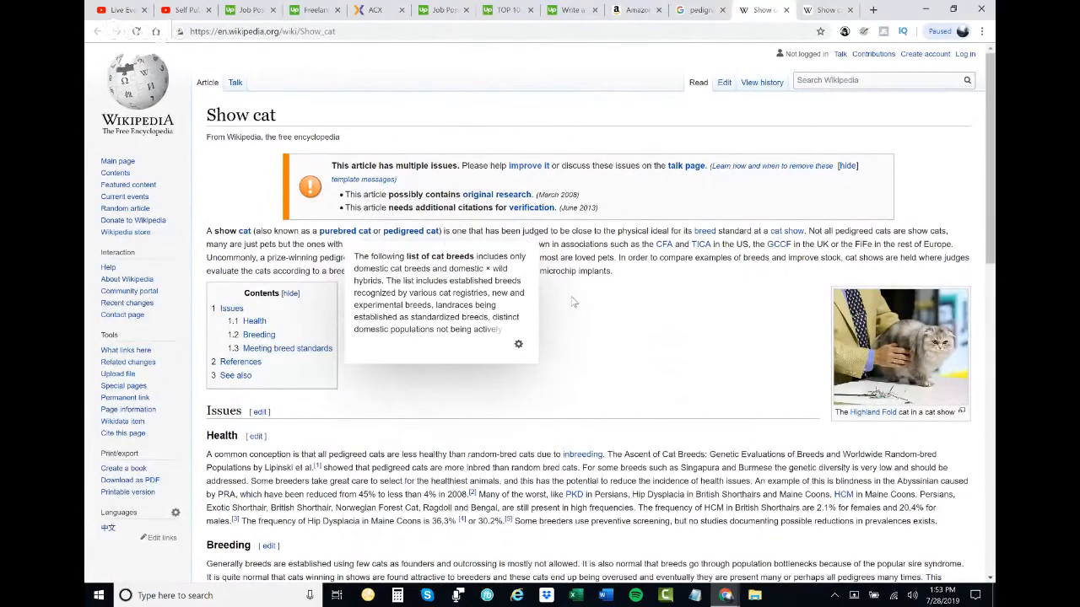
triple_click(630, 233)
left_click(654, 230)
left_click_drag(632, 232, 756, 233)
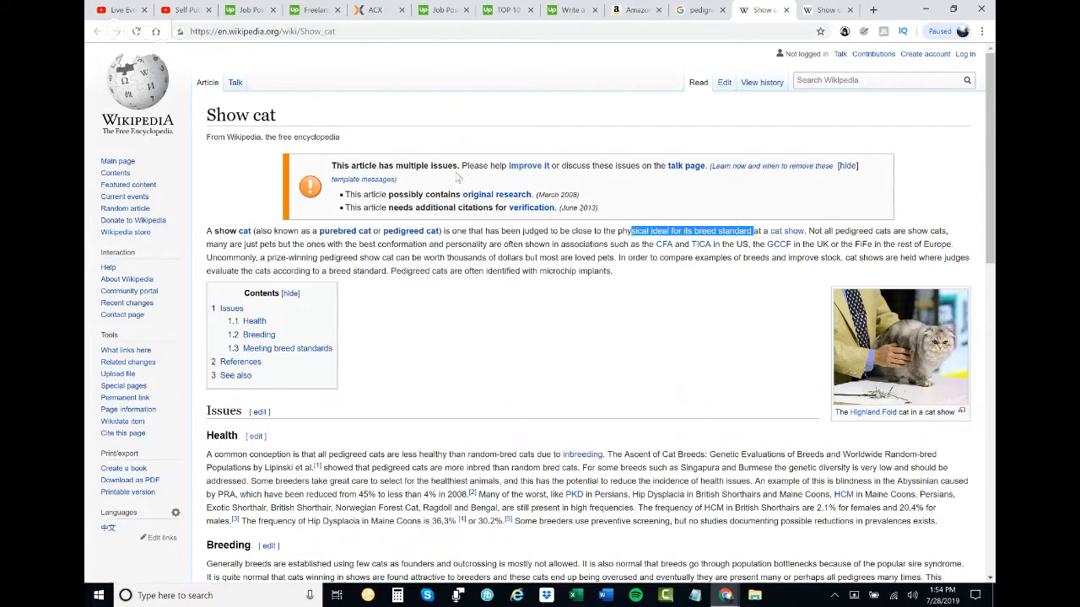
left_click(216, 230)
left_click_drag(216, 231, 251, 232)
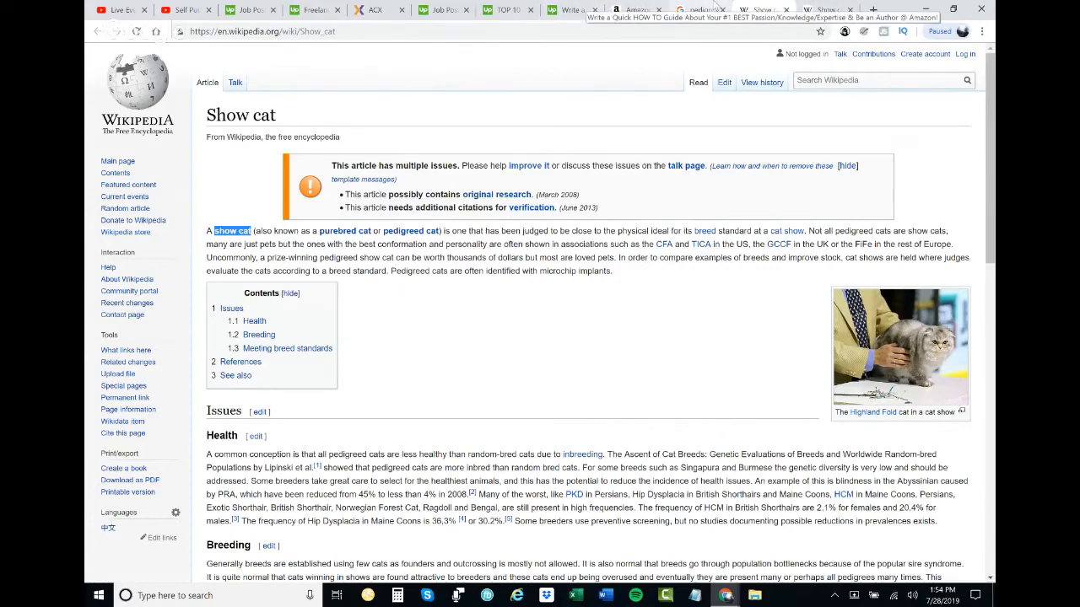
- Return to the Amazon book results and search Books for "show cat"
left_click(713, 6)
left_click(639, 10)
scroll(464, 165, "up", 5)
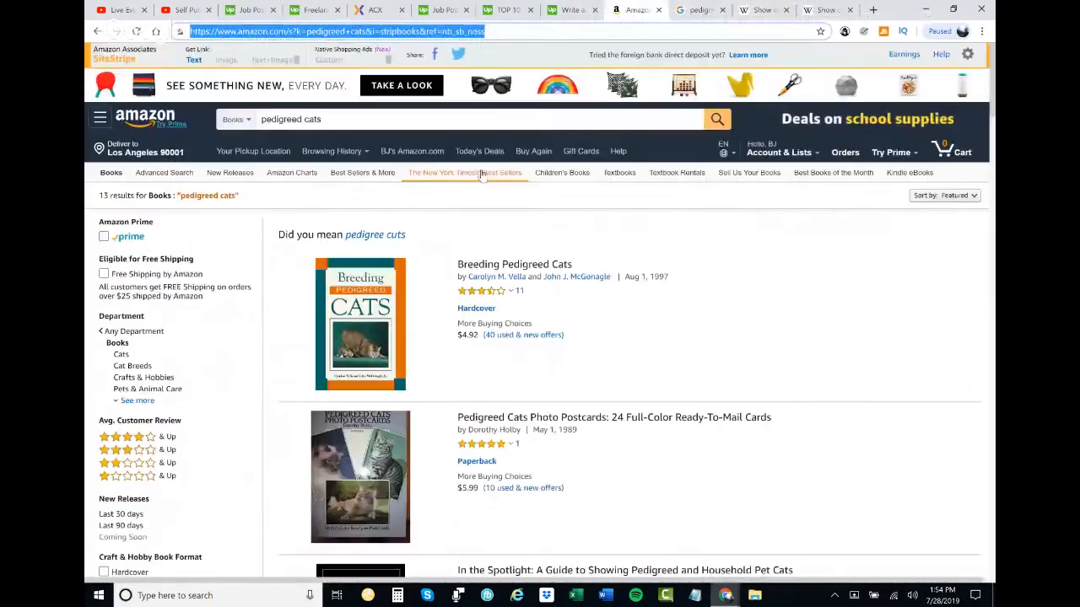
triple_click(285, 120)
type("shjow")
key("BackSpace")
key("BackSpace")
key("BackSpace")
type("ow cat")
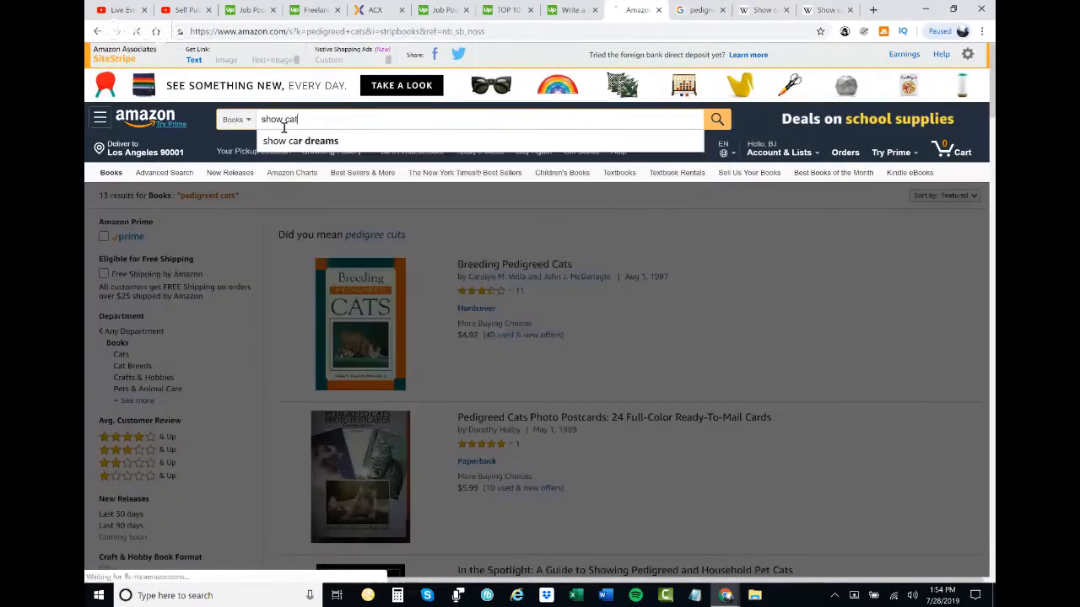
key("Return")
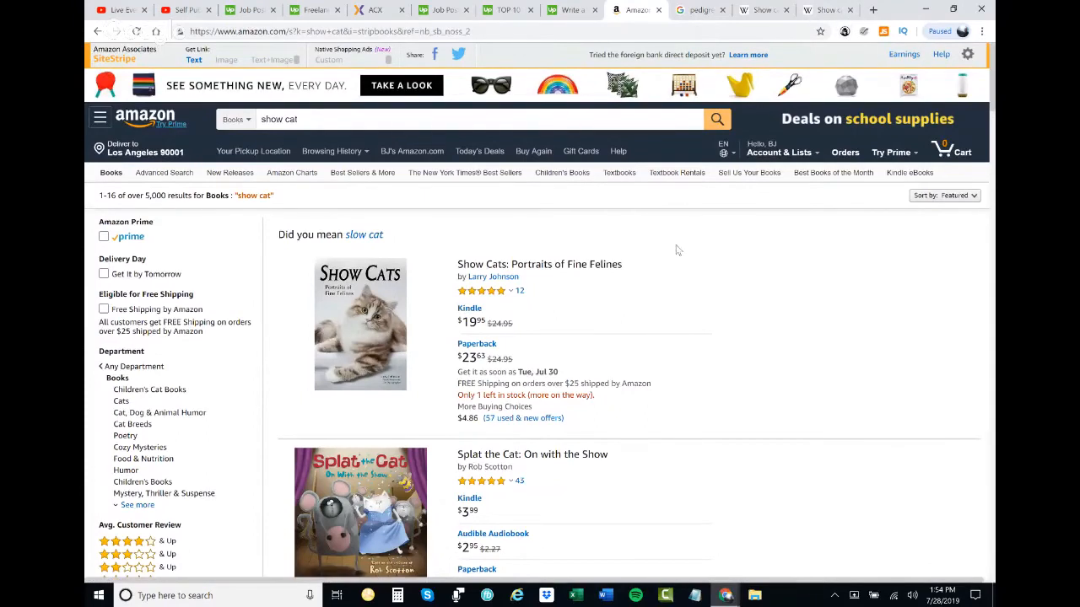
- Switch to the Google Hangouts window, stop the screen sharing, and hide the sharing notice once sharing is running again
mouse_move(728, 597)
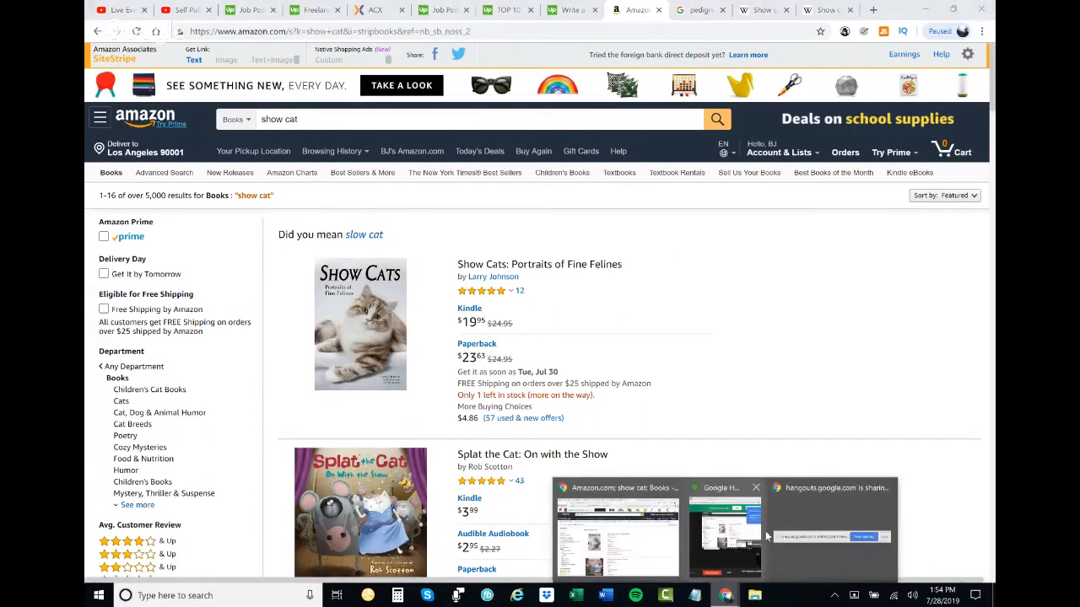
left_click(734, 540)
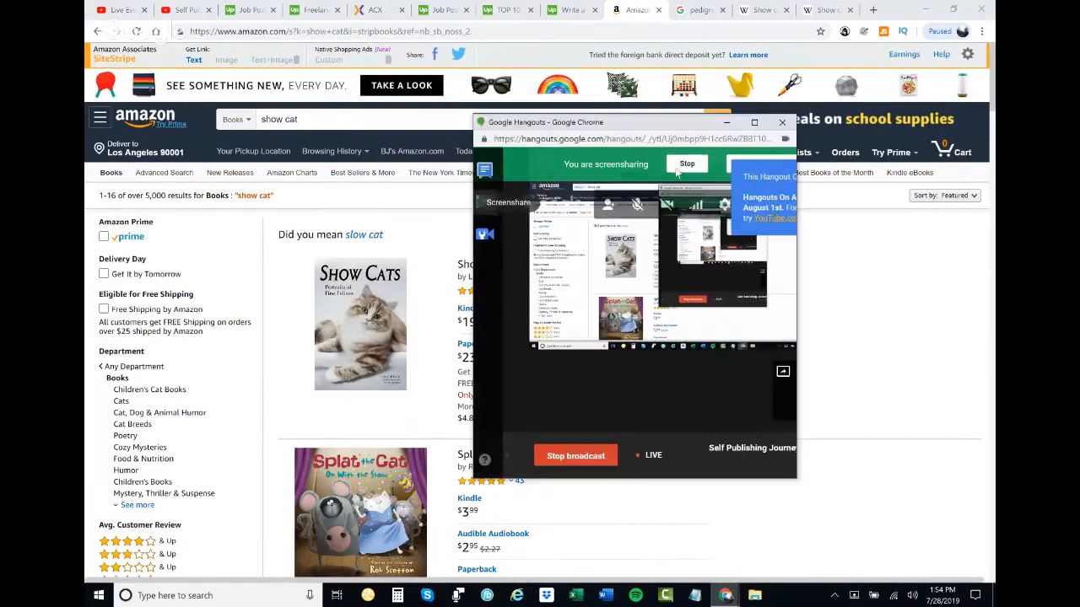
left_click(675, 167)
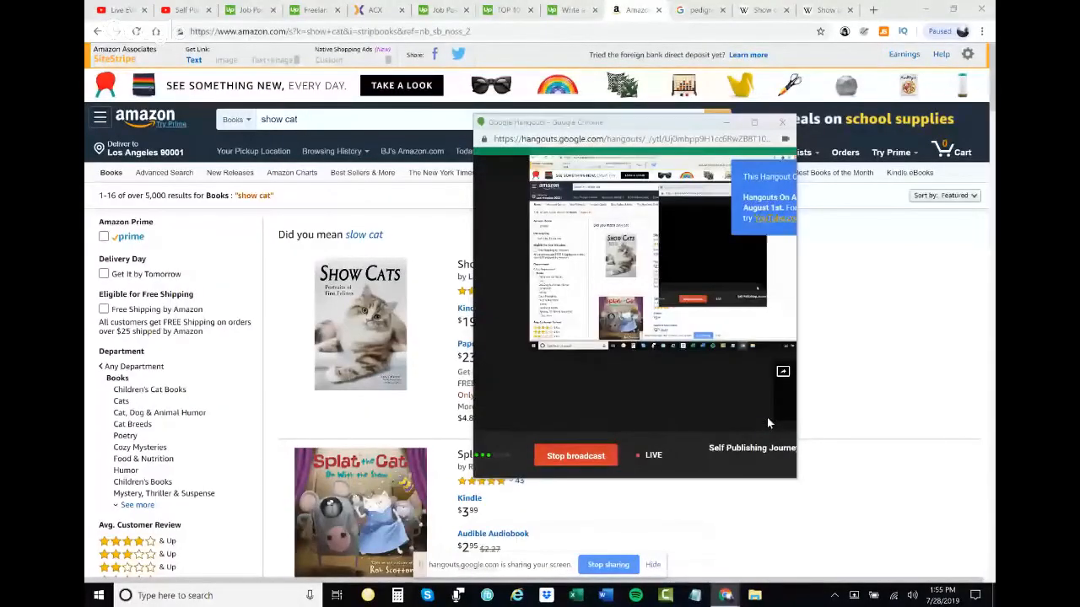
left_click(653, 566)
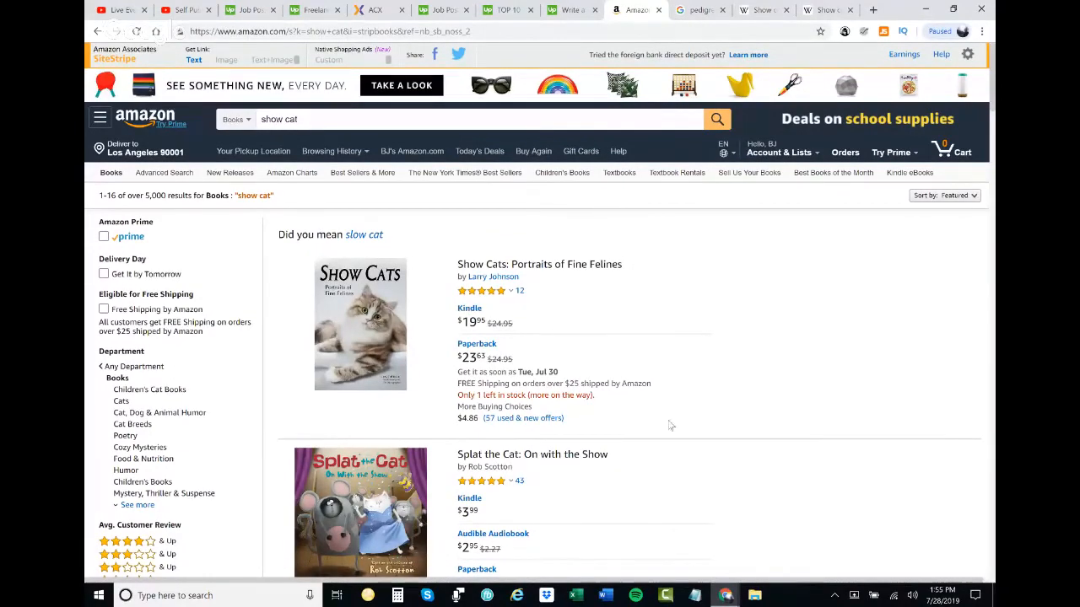
- Examine the Amazon "show cat" book results for competing titles, prices and review counts
scroll(662, 383, "down", 1)
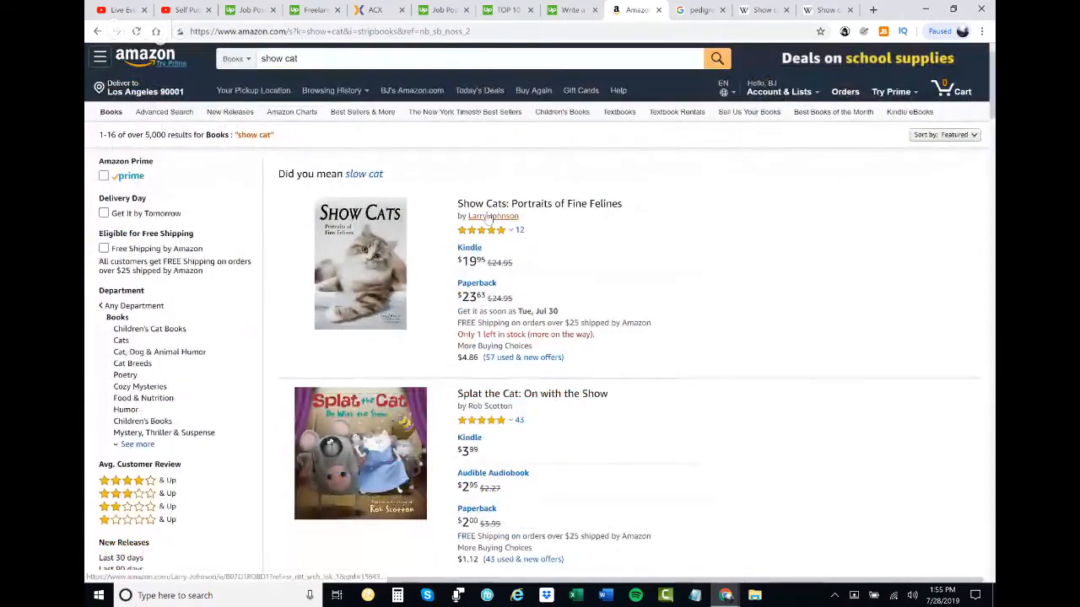
scroll(521, 306, "down", 3)
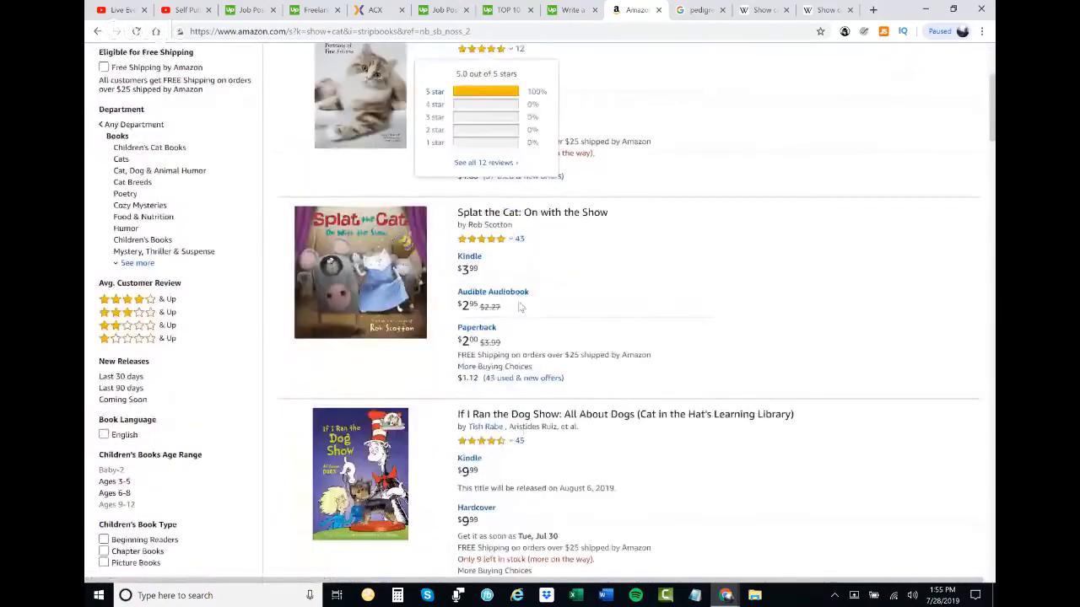
scroll(521, 306, "up", 3)
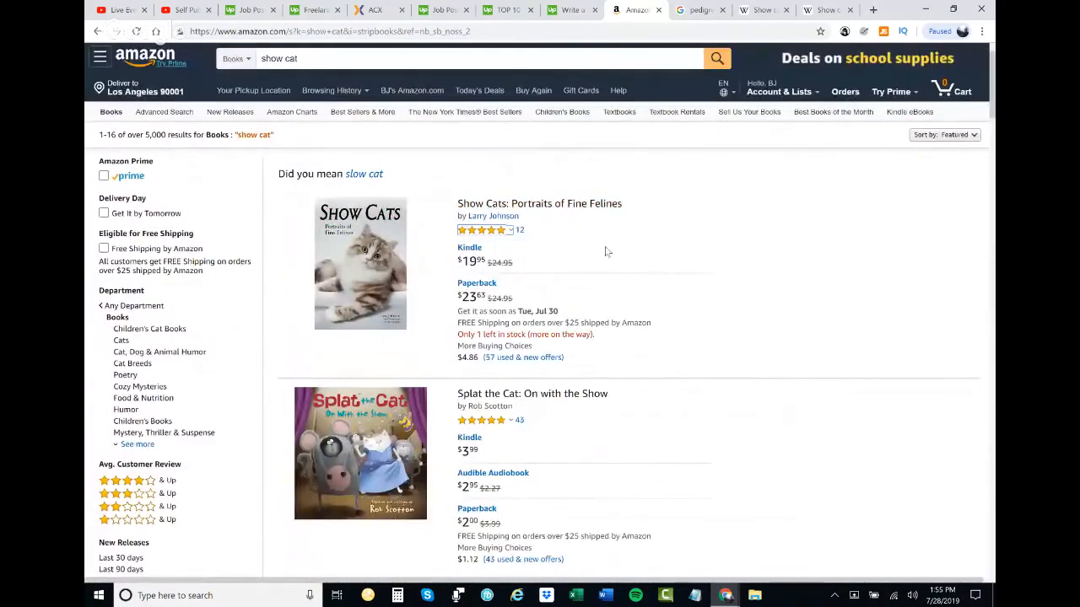
scroll(721, 438, "down", 6)
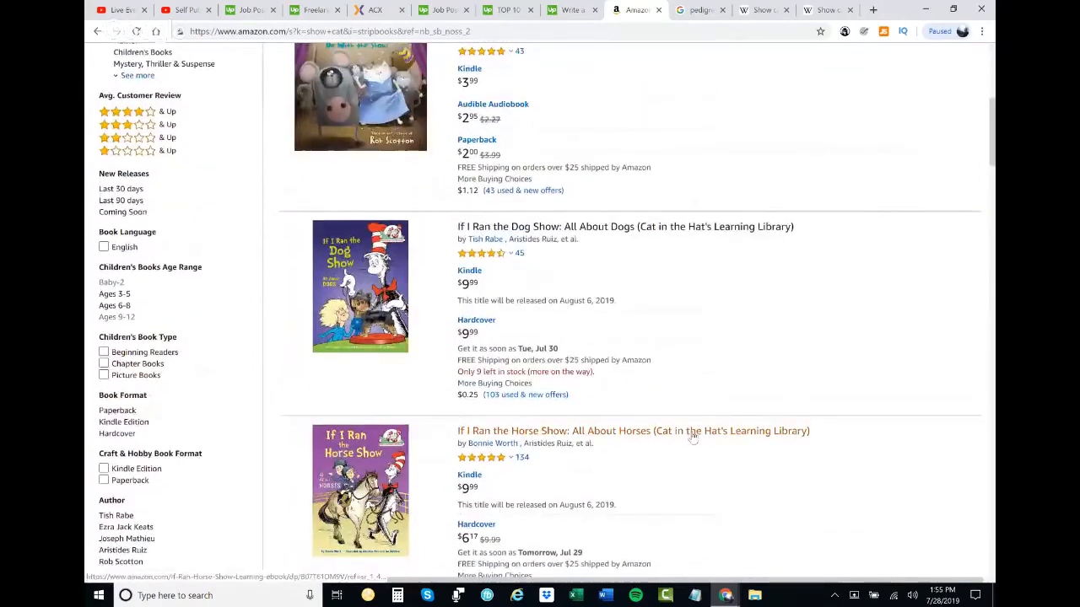
scroll(586, 391, "down", 5)
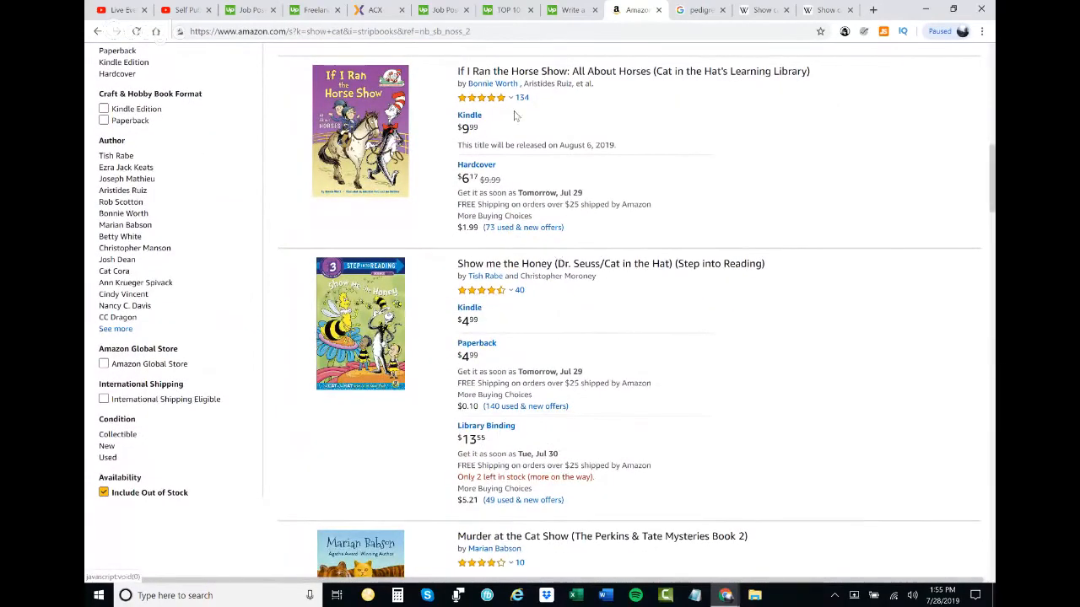
scroll(455, 158, "down", 4)
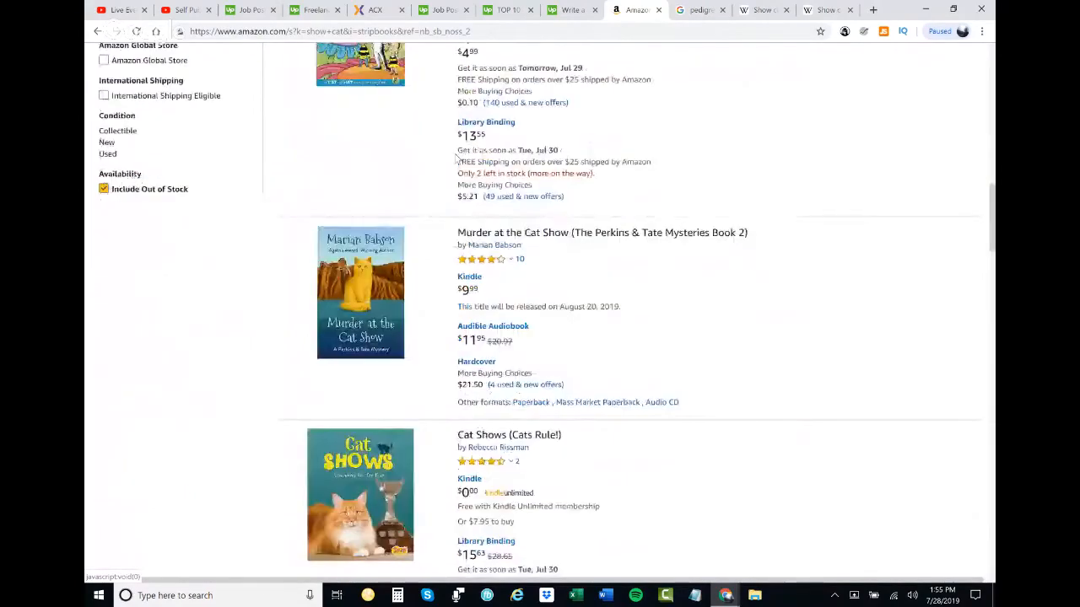
scroll(459, 157, "down", 5)
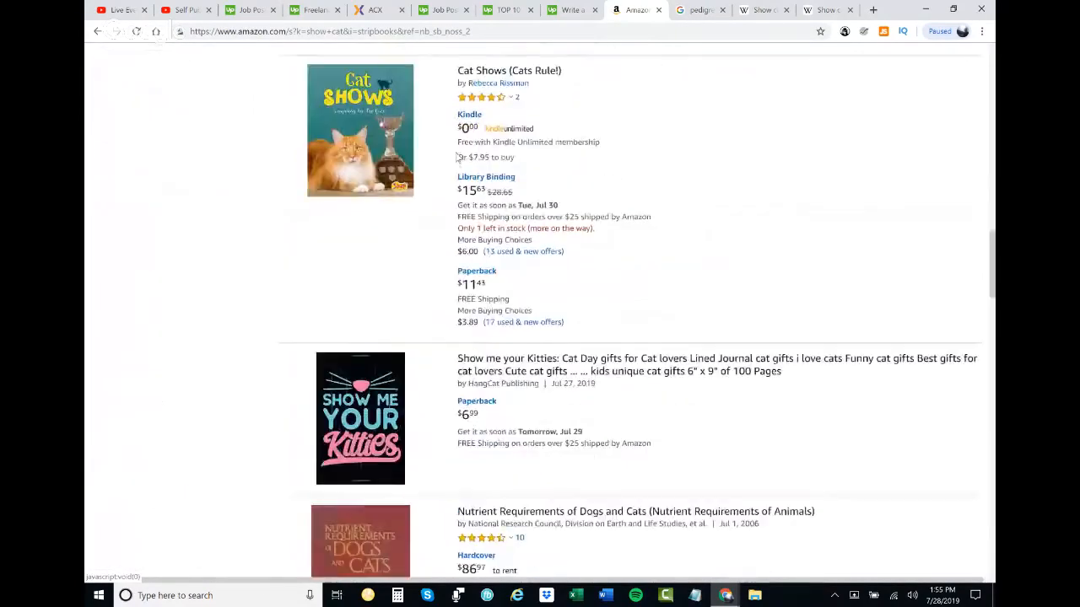
scroll(458, 157, "down", 5)
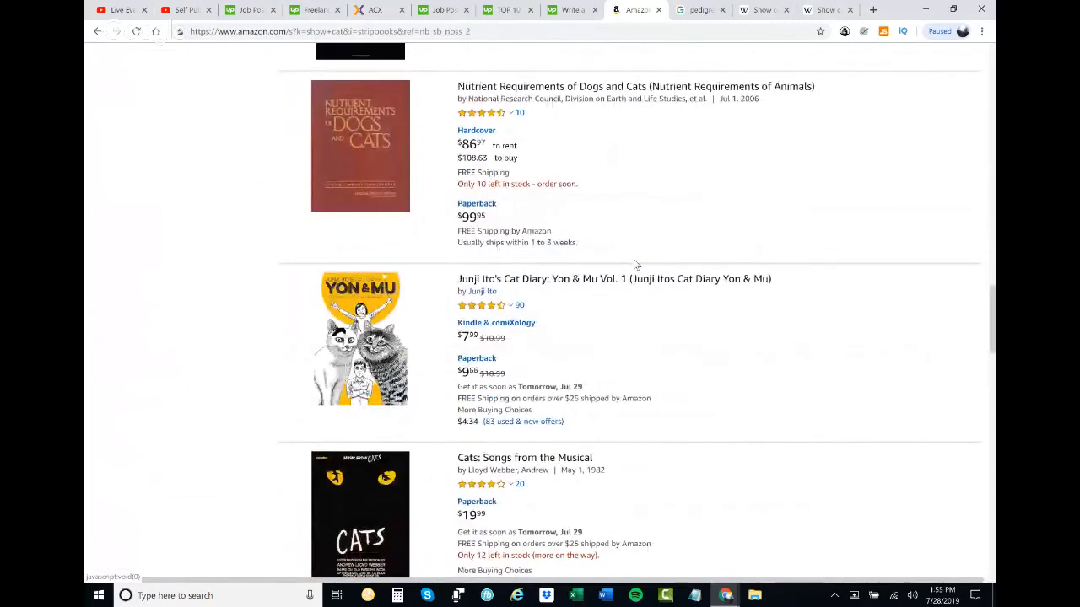
scroll(634, 264, "down", 5)
scroll(634, 264, "up", 15)
- Return to the Upwork proposal and begin a reply greeting the freelancer with "I actually like your topic about 'Pedigreed"
left_click(574, 10)
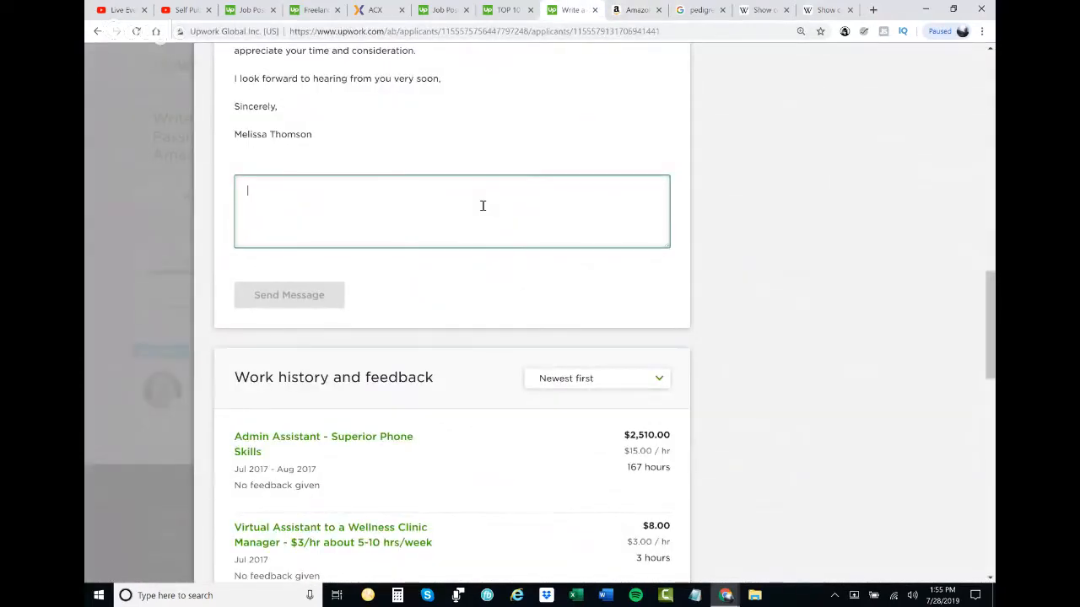
type("Hi Melissa,")
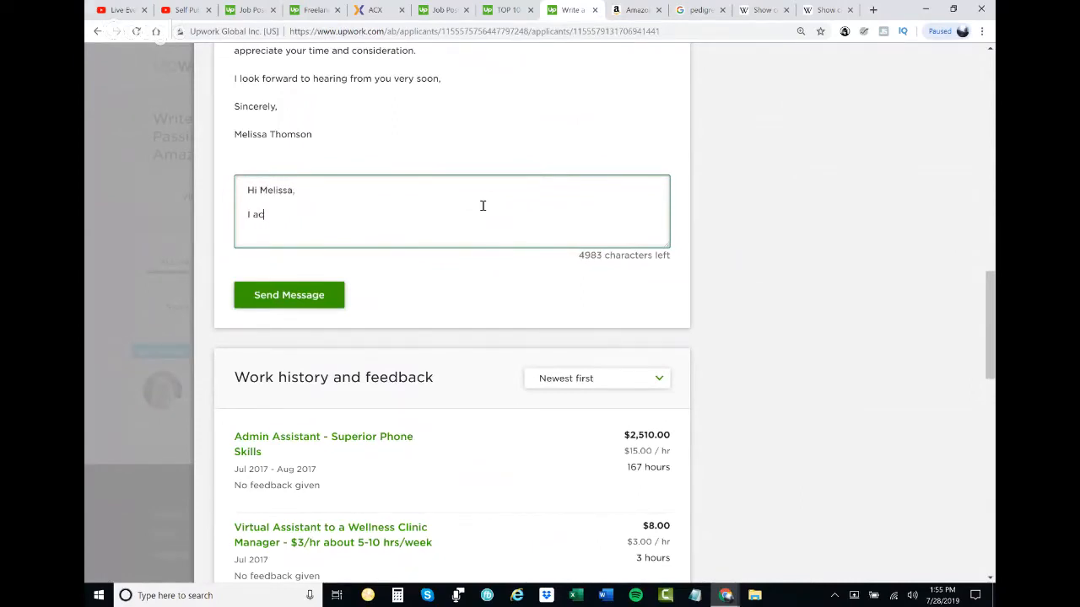
type("your to")
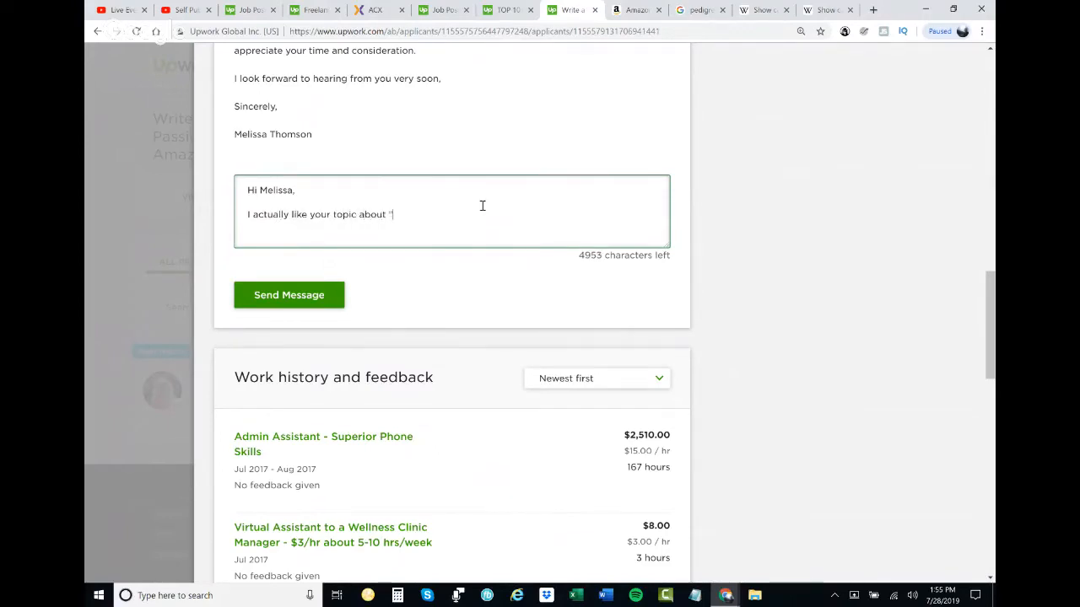
type("pic about 'Pedigreed")
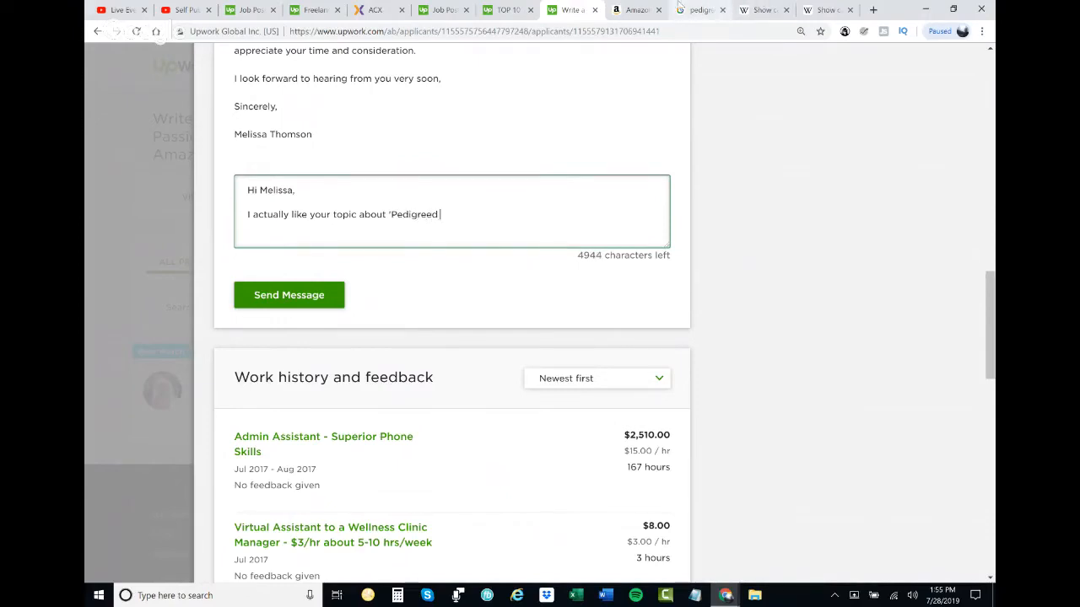
- Check Google's suggested spelling "pedigree cats" and correct the last word of the Upwork reply to "Pedigree"
left_click(700, 9)
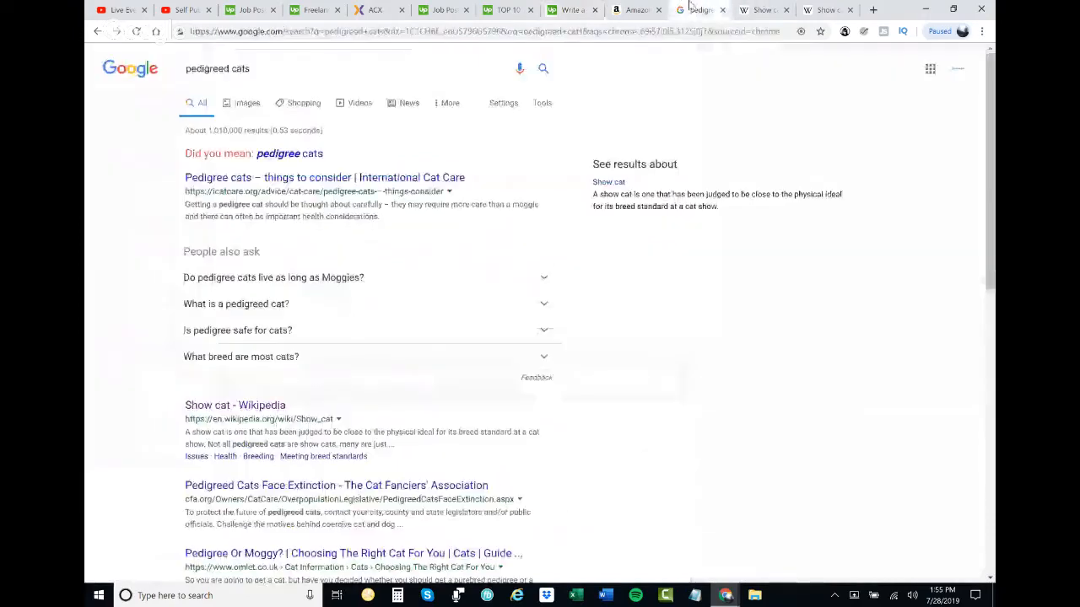
left_click(302, 158)
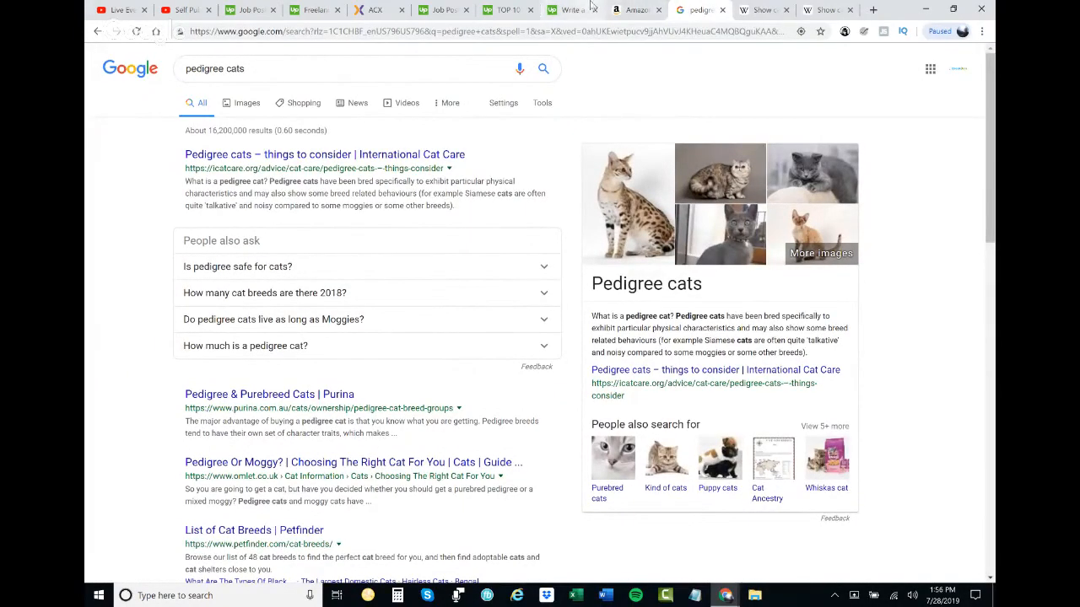
left_click(634, 10)
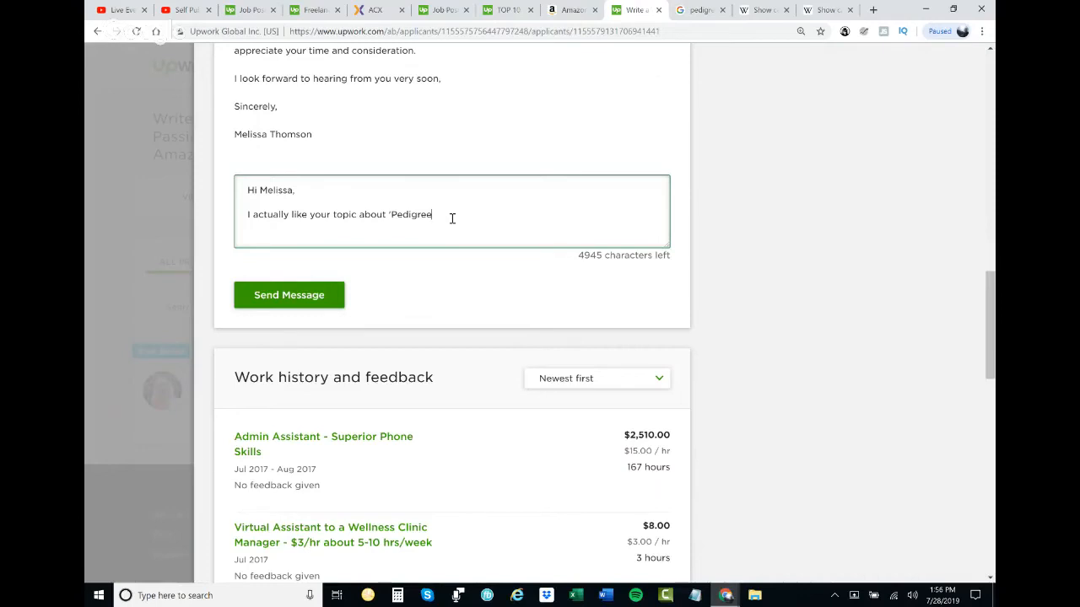
- Stop the screen sharing in the Google Hangouts window again and dismiss the sharing notice after sharing resumes
mouse_move(726, 595)
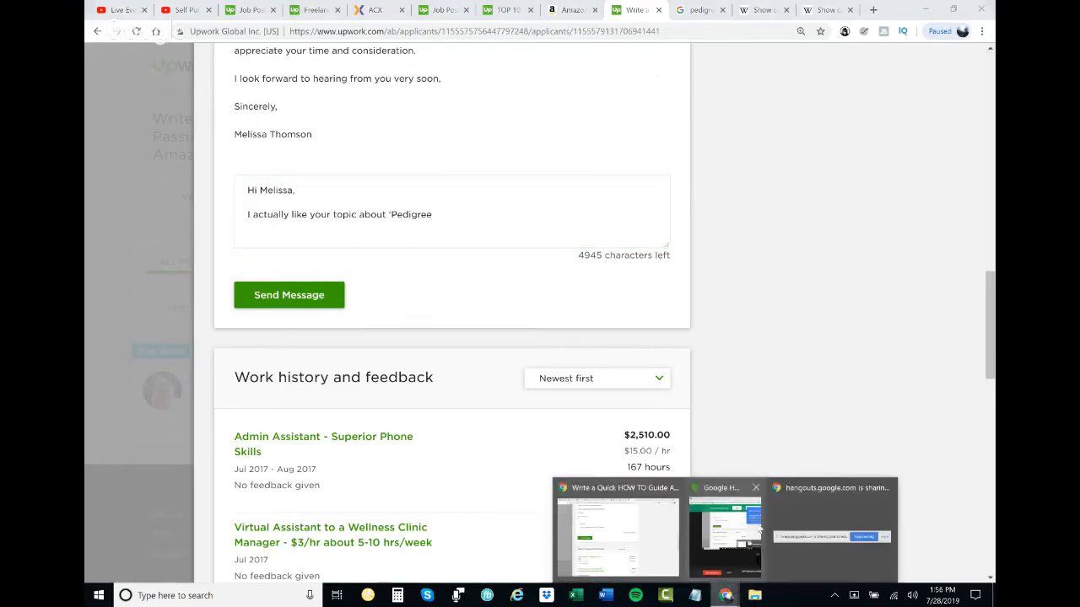
left_click(750, 532)
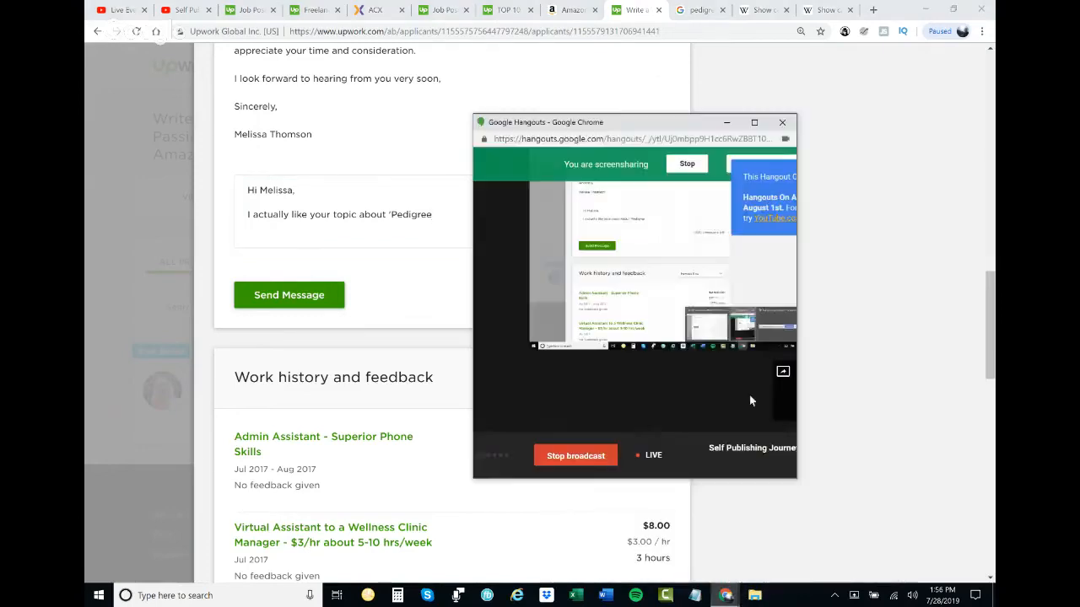
left_click(687, 165)
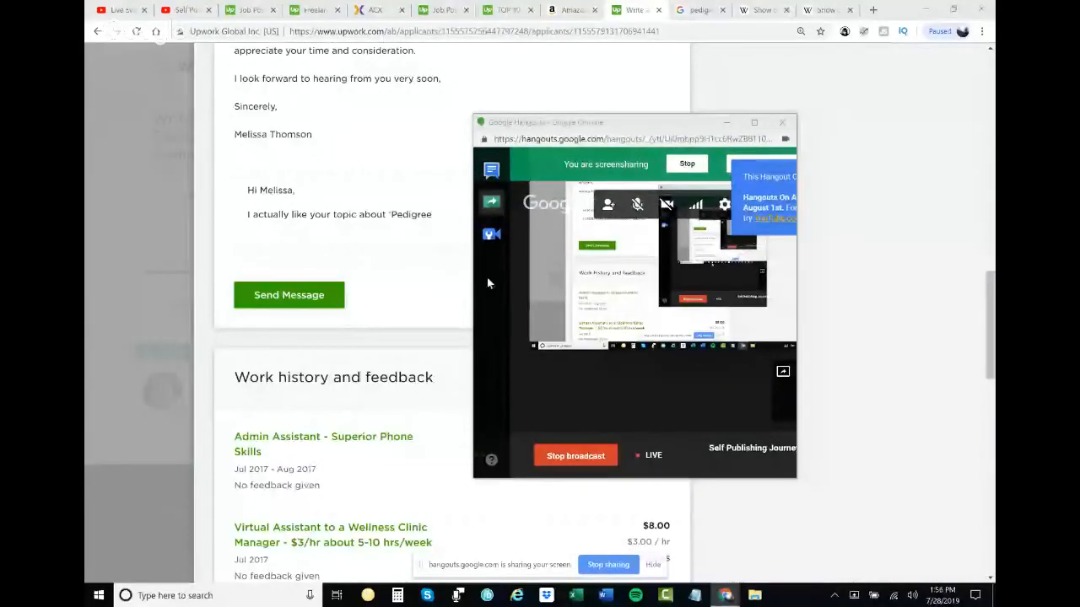
left_click(653, 565)
- Continue the reply with "Cats' and may be interested in a how to guide called "Pedigree Cats 101" or "Show Cats 101" or"
left_click(430, 214)
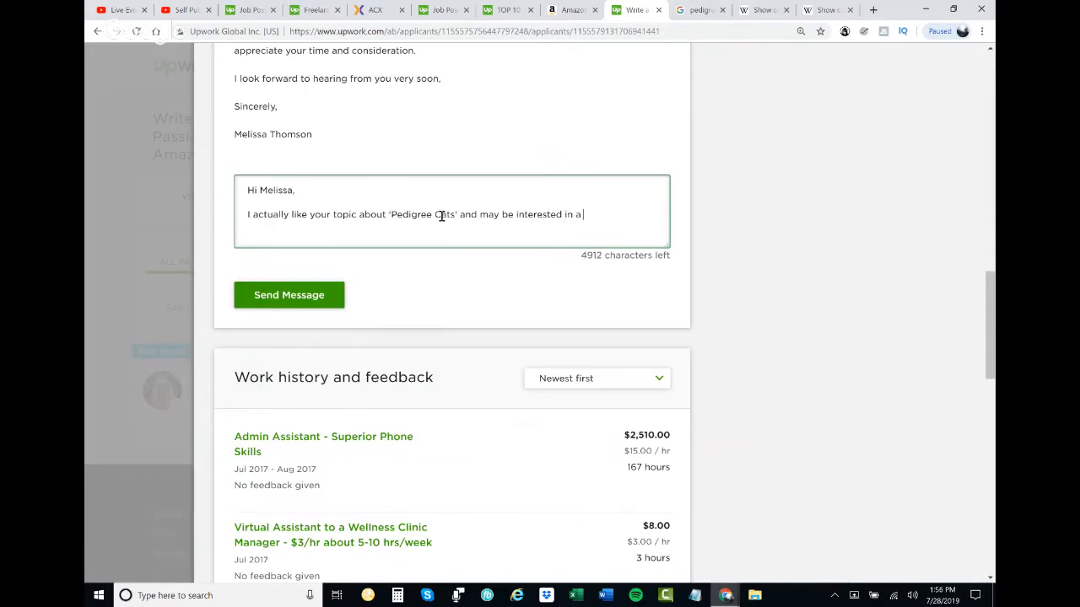
type("how to guide called '")
type("Pedi")
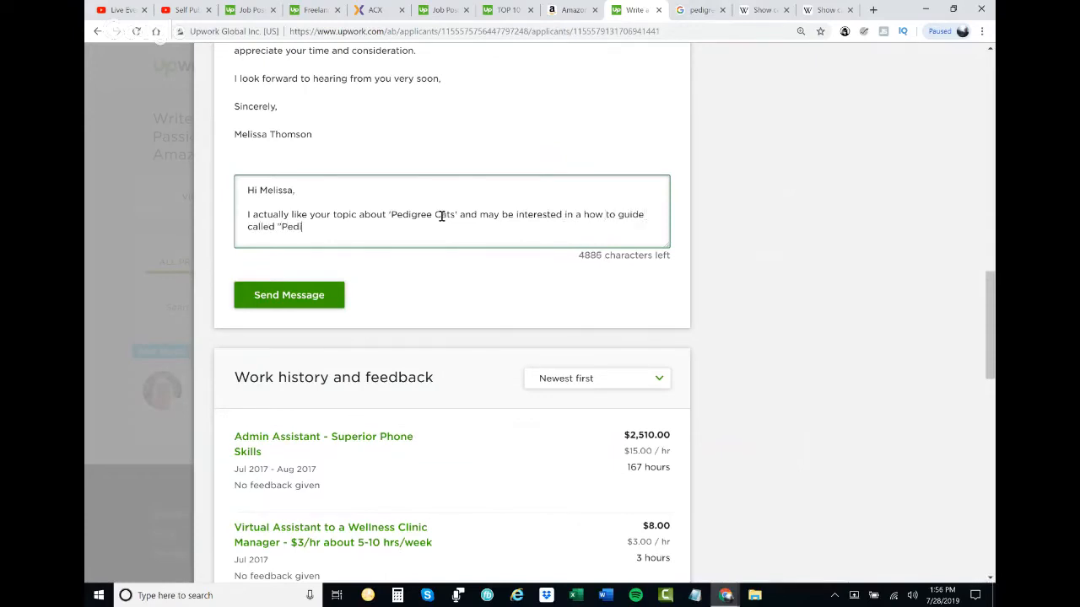
type("gree Cats 101\" or \"Show C")
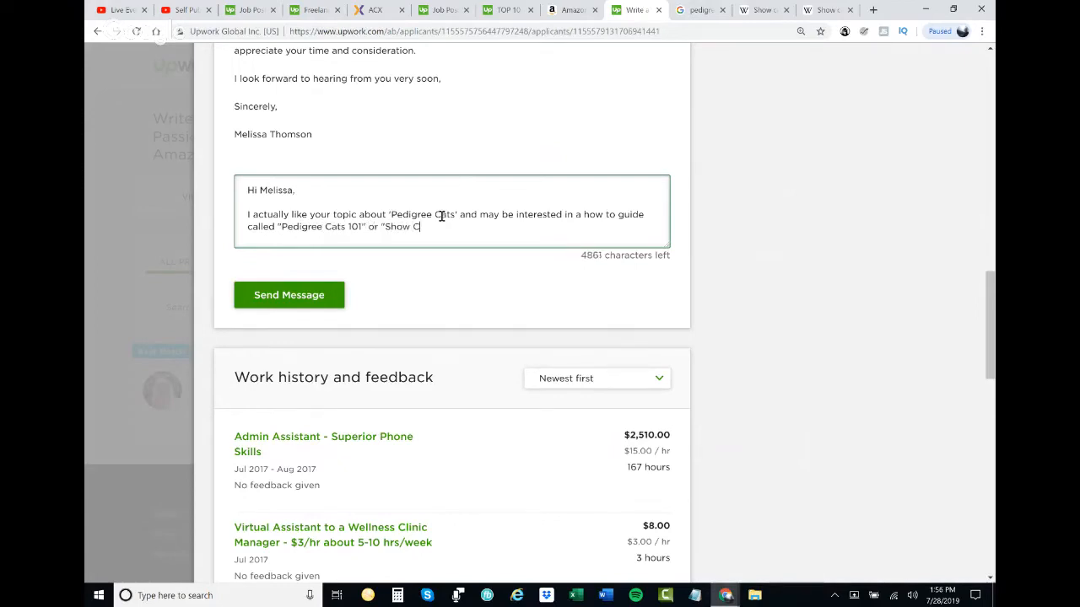
type("ats 101\" or")
- Consult the Wikipedia "Show cat" article for an alternative term and add the title "Purebred Cats 101" to the Upwork reply
left_click(785, 7)
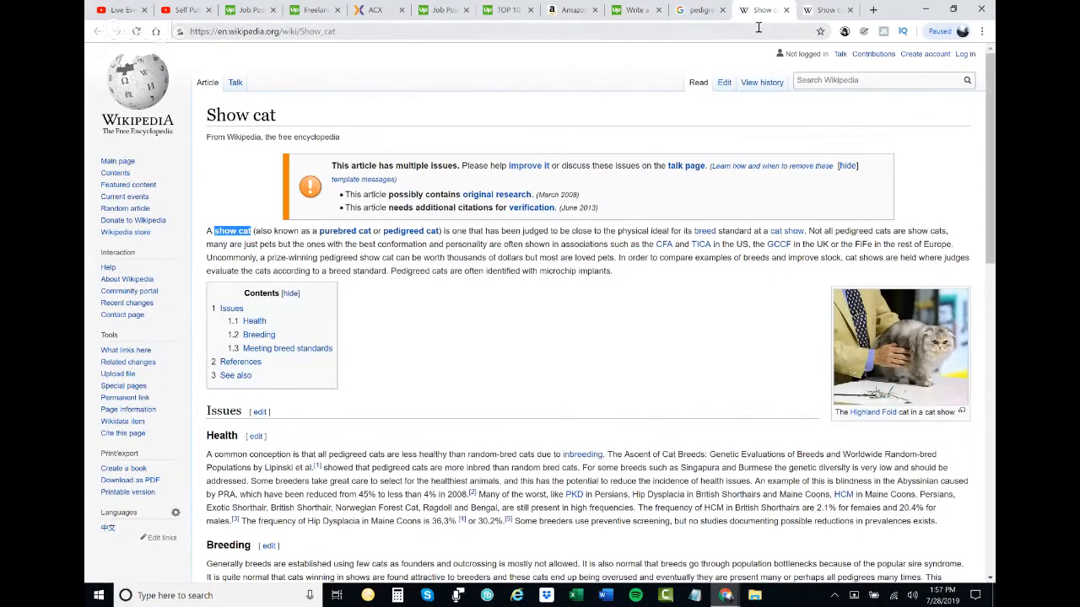
left_click(758, 28)
key("ctrl+c")
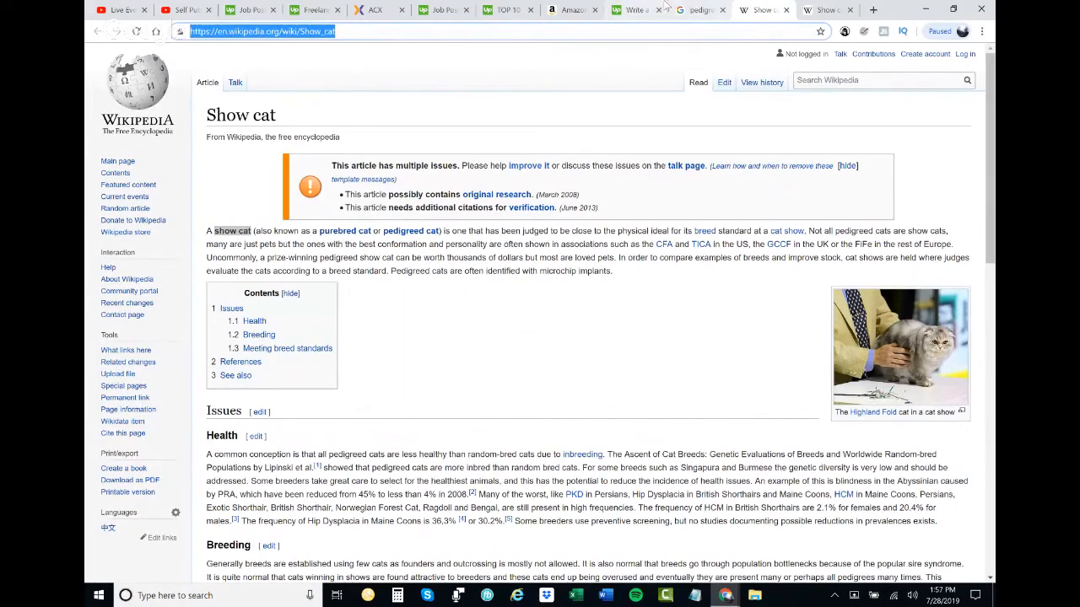
left_click(634, 9)
type("Purebred C")
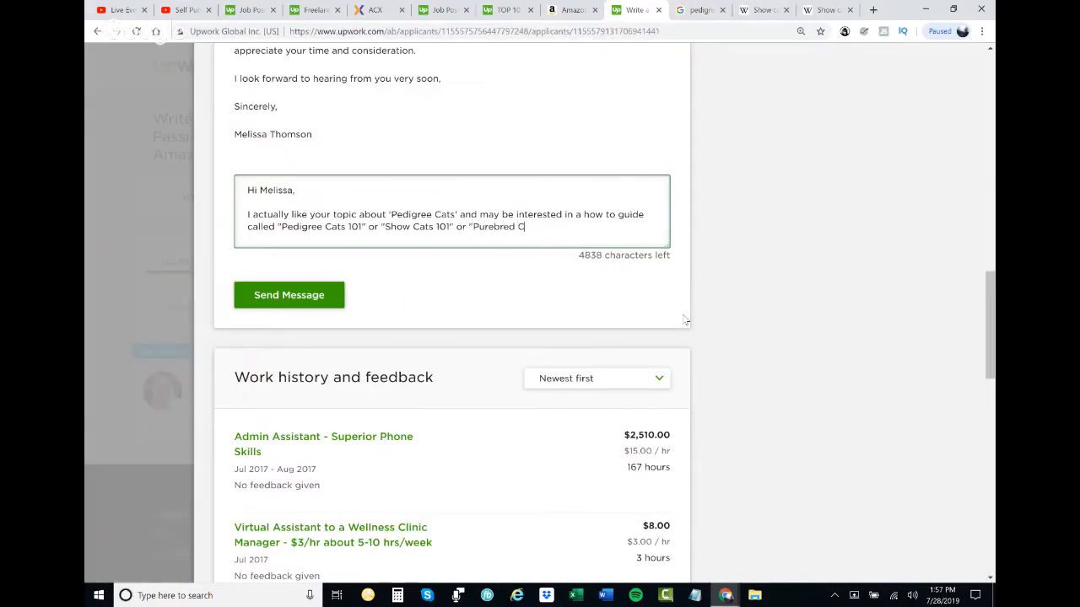
type("ats 101\" base don")
key("BackSpace")
key("BackSpace")
key("BackSpace")
key("BackSpace")
type("d on my research at")
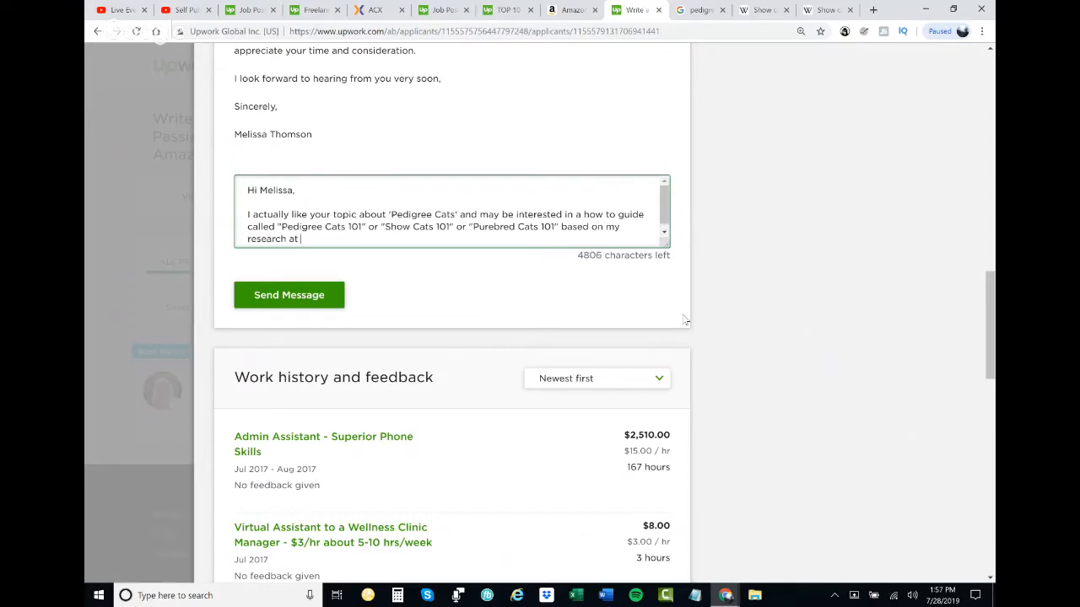
key("ctrl+v")
key("Return")
key("Return")
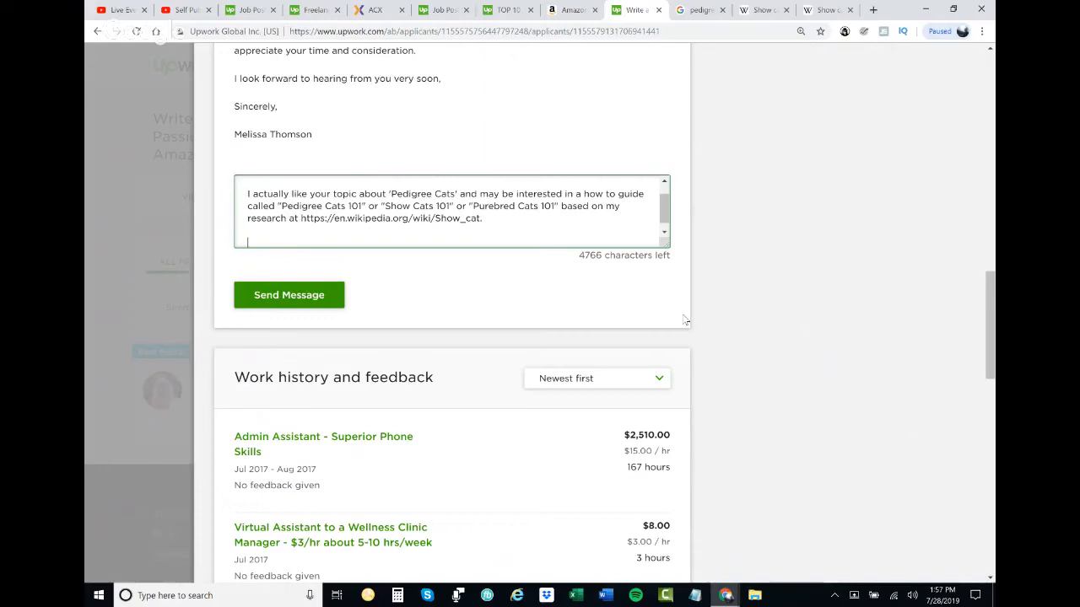
- Write "From your experience, what is the more common keyword/word/term used by people just like you/your audience for this niche topic" in the reply
type("From your experience, what is the ")
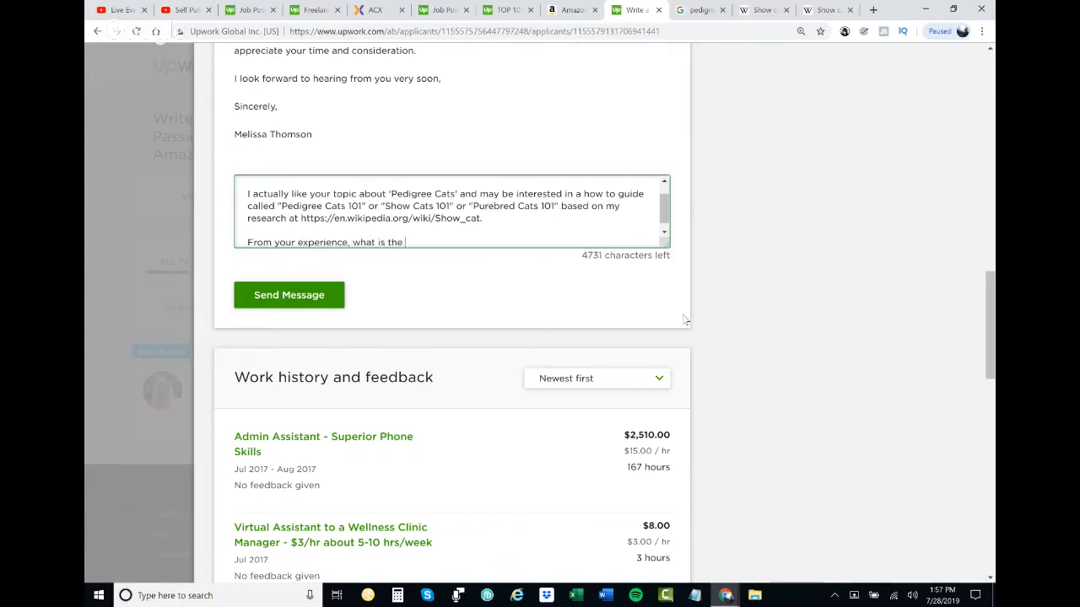
type("more common keyword/word/")
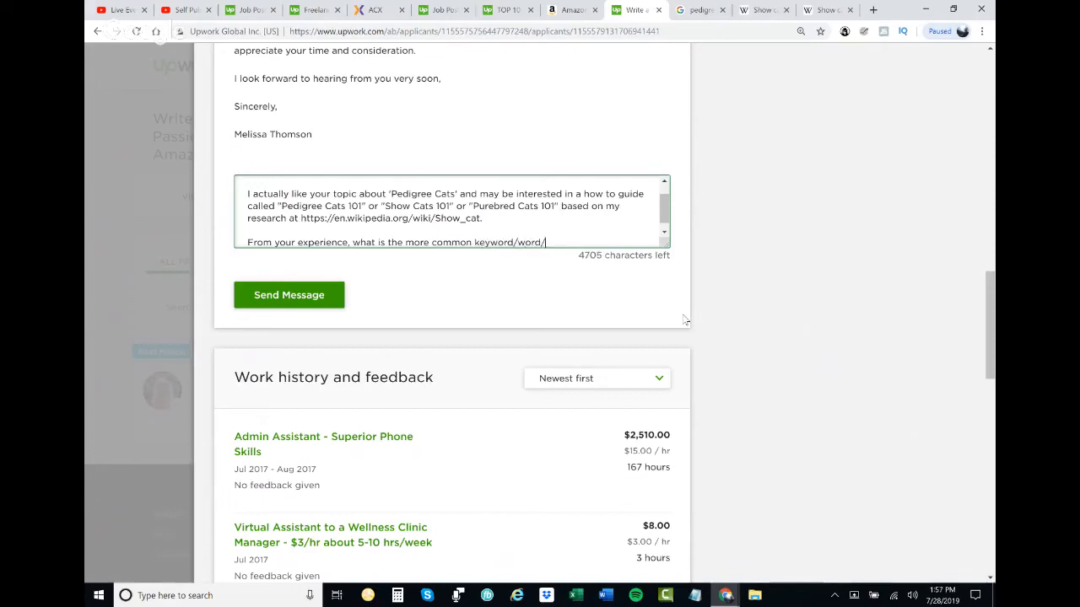
type("term used by people just like")
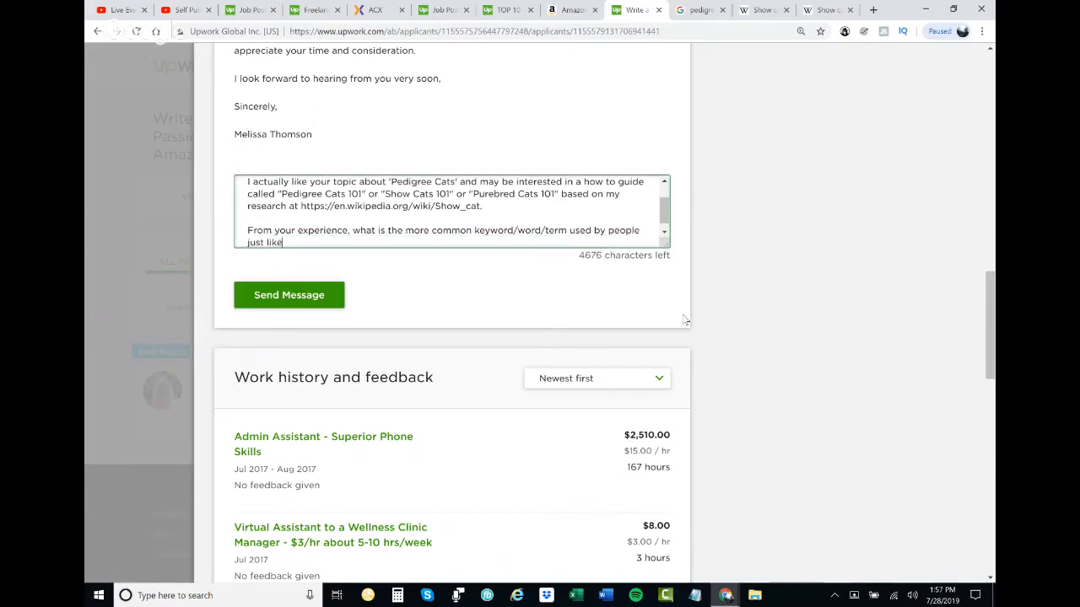
type(" you/your audience for this niche topic? Becau")
- Extend the keyword question with "because i want to use that term for the title & subtitle"
key("BackSpace")
key("BackSpace")
key("BackSpace")
key("BackSpace")
key("BackSpace")
key("BackSpace")
key("BackSpace")
type("because i want to use that term for the t")
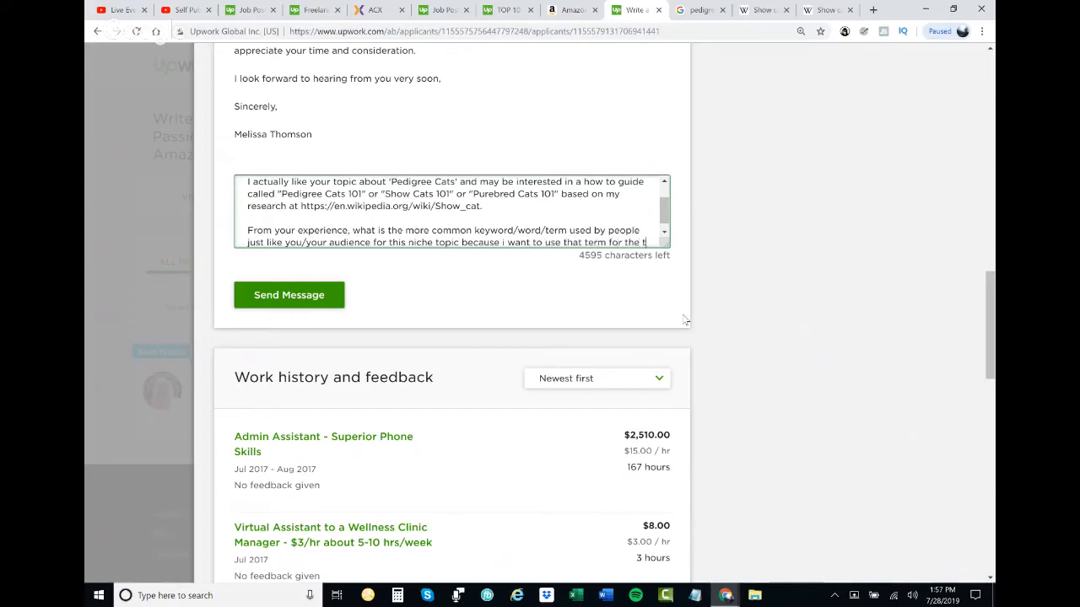
type("itle & subtitle.")
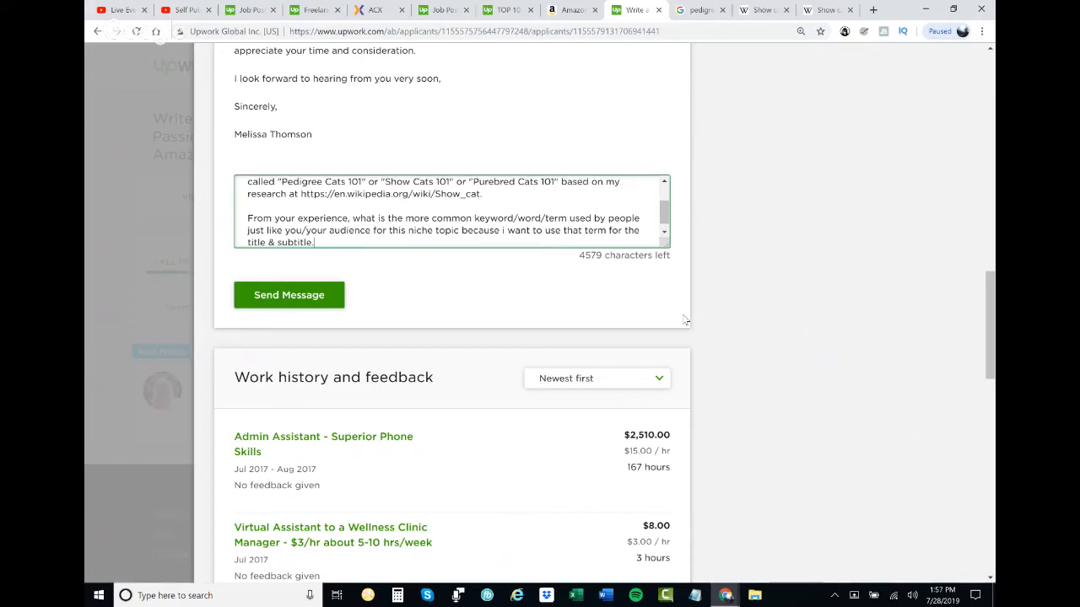
type(" if i dec")
- End the keyword paragraph with "if we decide to work together on this project."
key("BackSpace")
key("BackSpace")
key("BackSpace")
key("BackSpace")
key("BackSpace")
type("I do")
key("BackSpace")
key("BackSpace")
type("we decied to")
key("BackSpace")
type("de to work to")
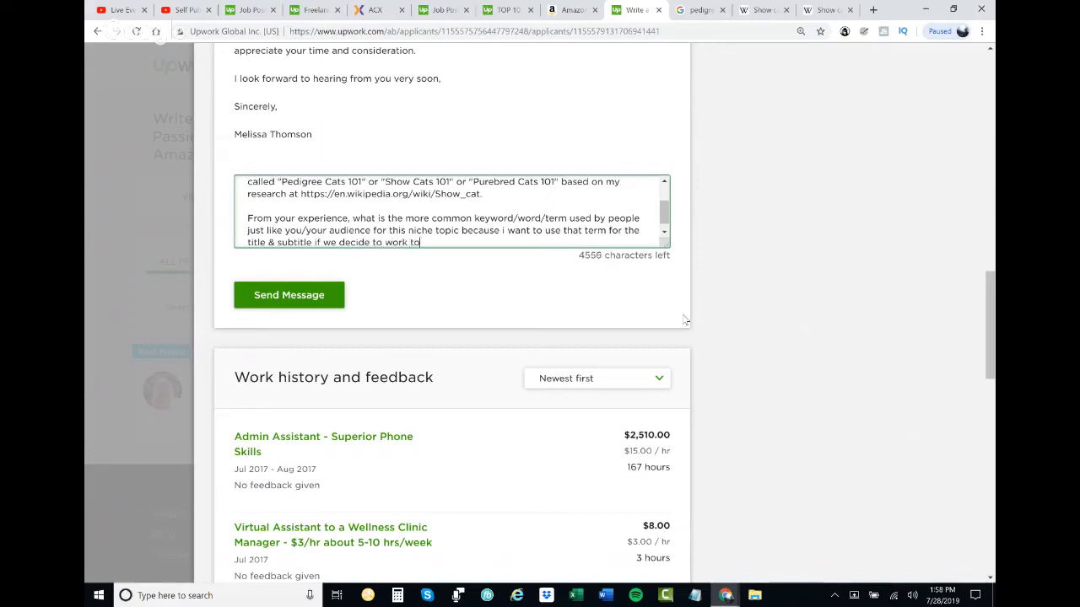
type("gether on this project.")
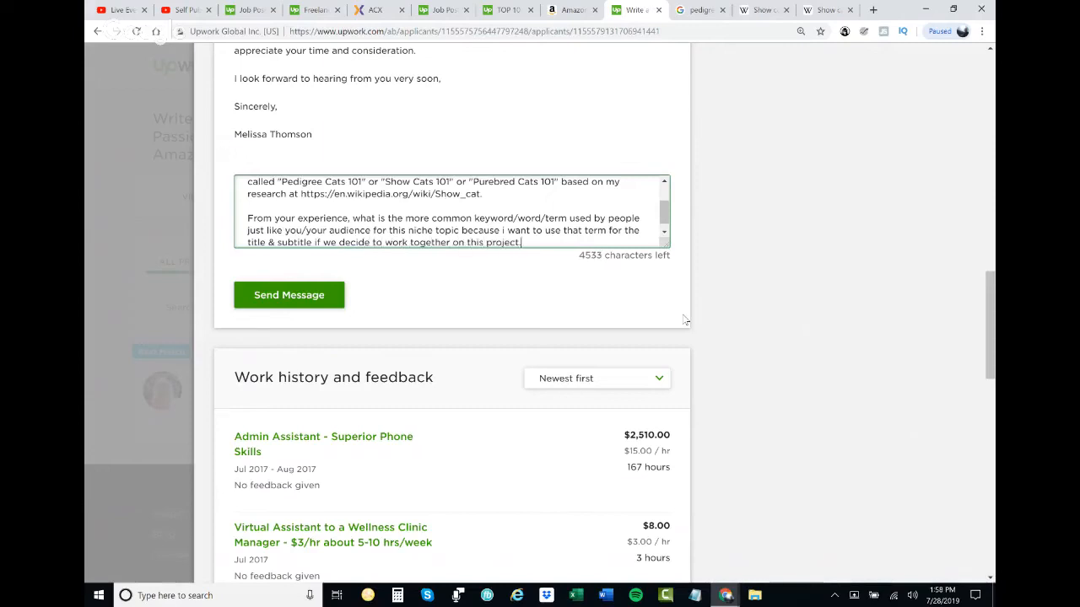
- Add a new paragraph to the reply reading "I'm leaning towards "Pedigree Cats 101" OR "Show Cats 101"."
key("Return")
key("Return")
type("my thoughts")
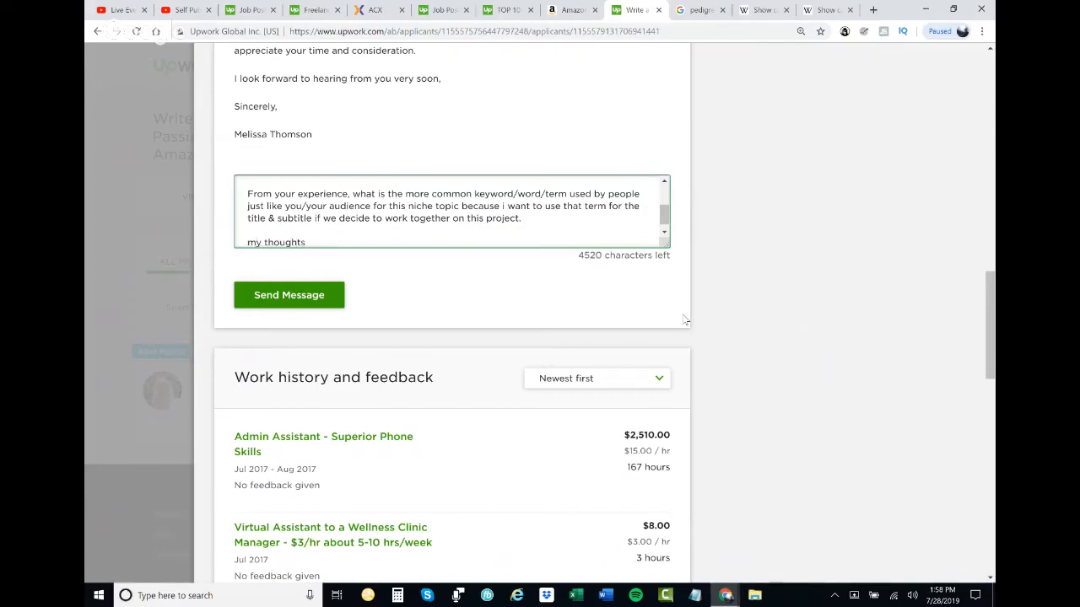
key("shift+Up")
type("I'm leaning towards")
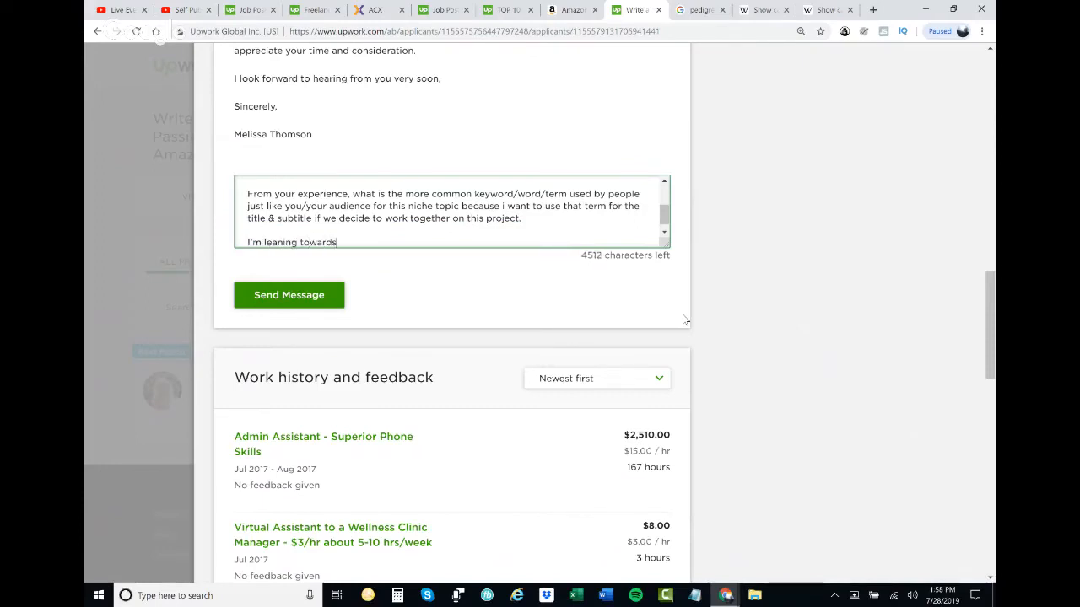
type(" \"Pedigree Cats 101\" OR \"Show ")
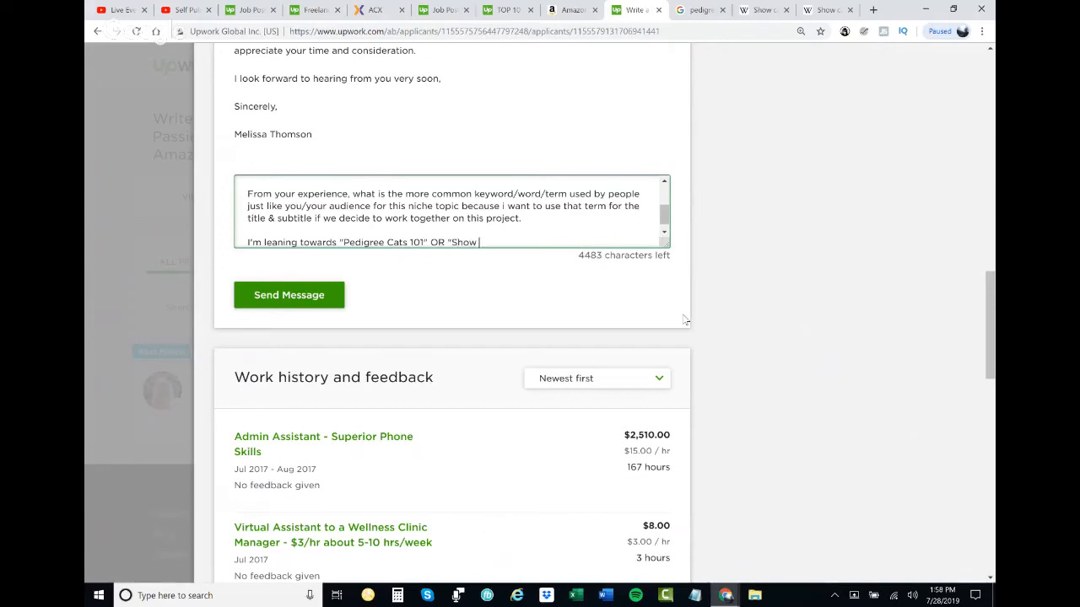
type("Cats 101\".")
- Add the question "2) Can you elaborate on your proof of passion & real life experiences in this specific niche topic of 'pedigree cats'?"
key("Return")
key("Return")
type("A")
type(") Can you e")
type("laborate on oy")
type("our")
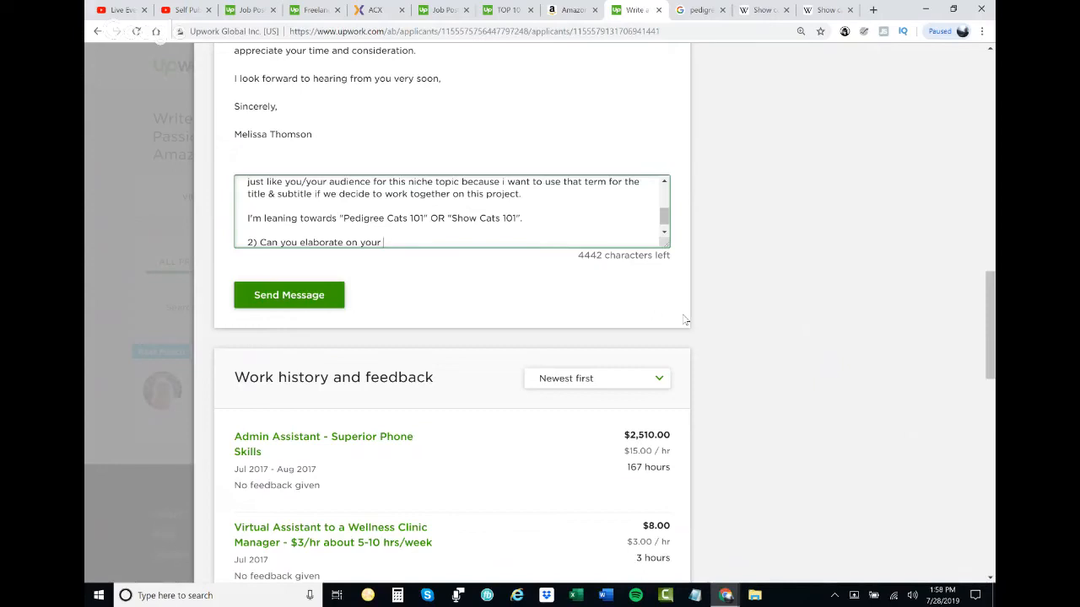
type(" proof of passion & real ")
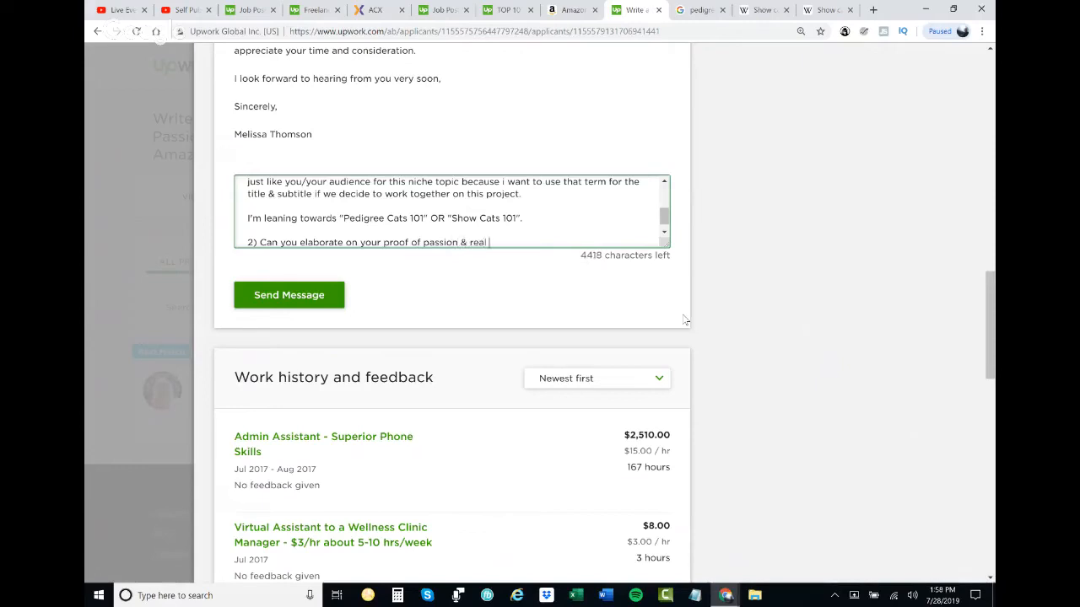
type("life experiences in ")
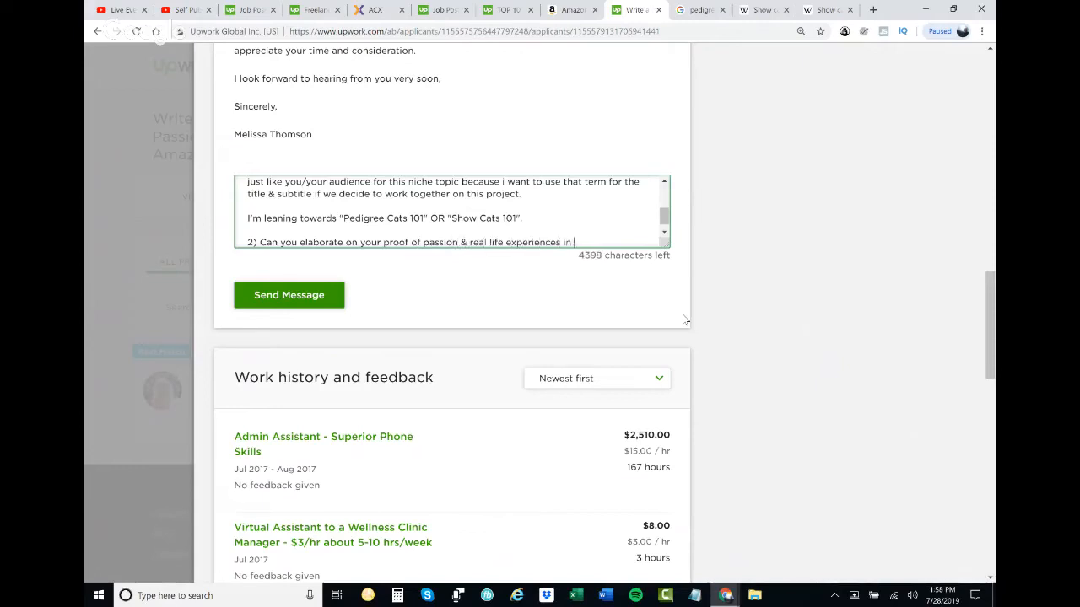
type("this specific niche topic of 'pe")
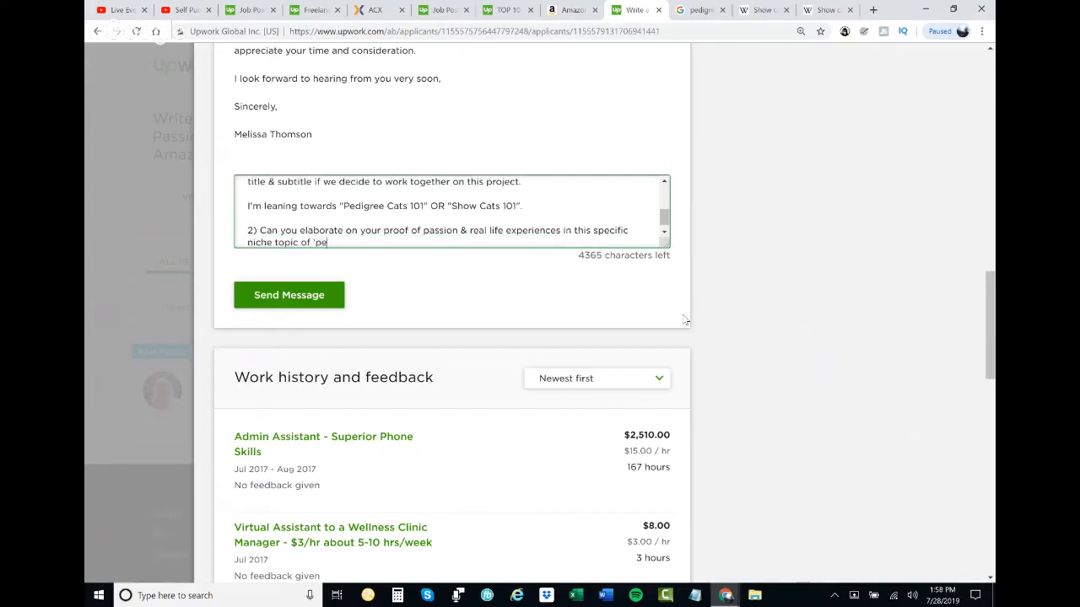
type("digree cats'?")
- Add the question "3) Also are you able to provide 101 tips about this topic for 'pedigree cats' in a step by step, structured, sequenced way"
key("Return")
key("Return")
type("3) Als")
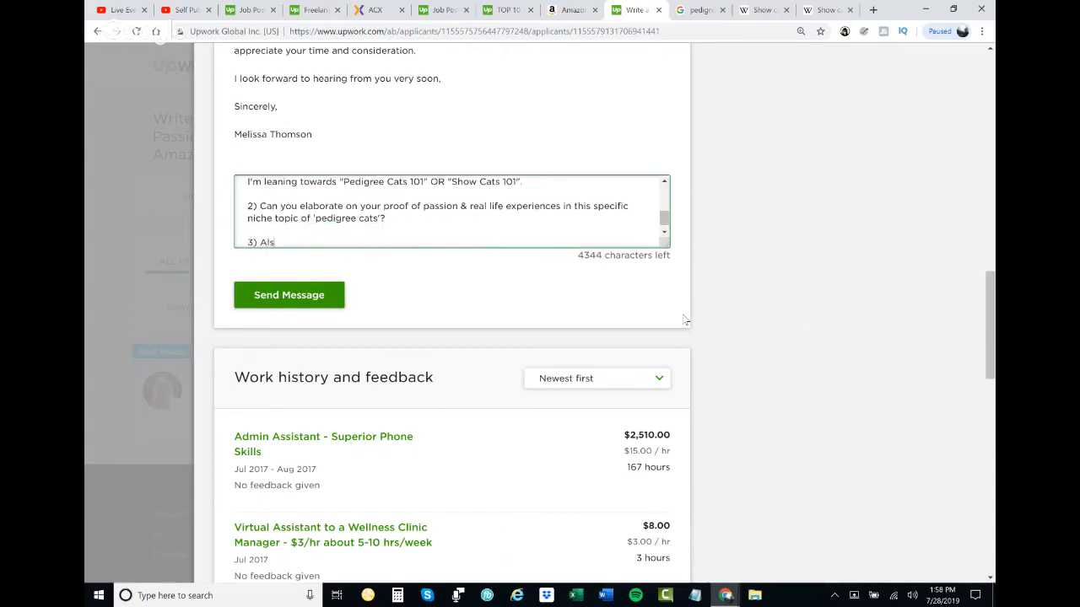
type("o are you able to provide 101 ti")
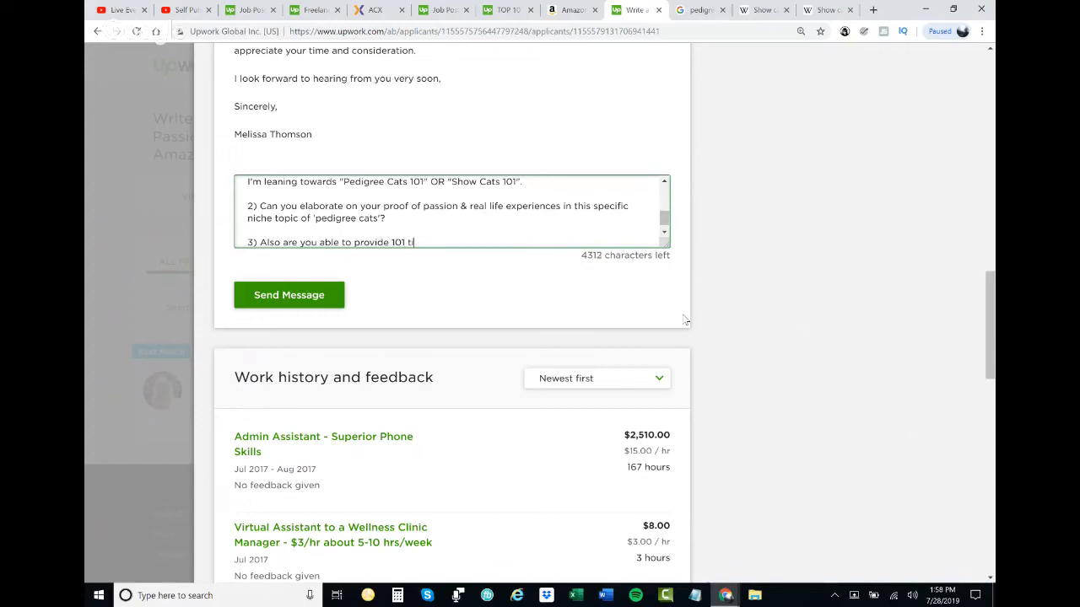
type("ps about this topi")
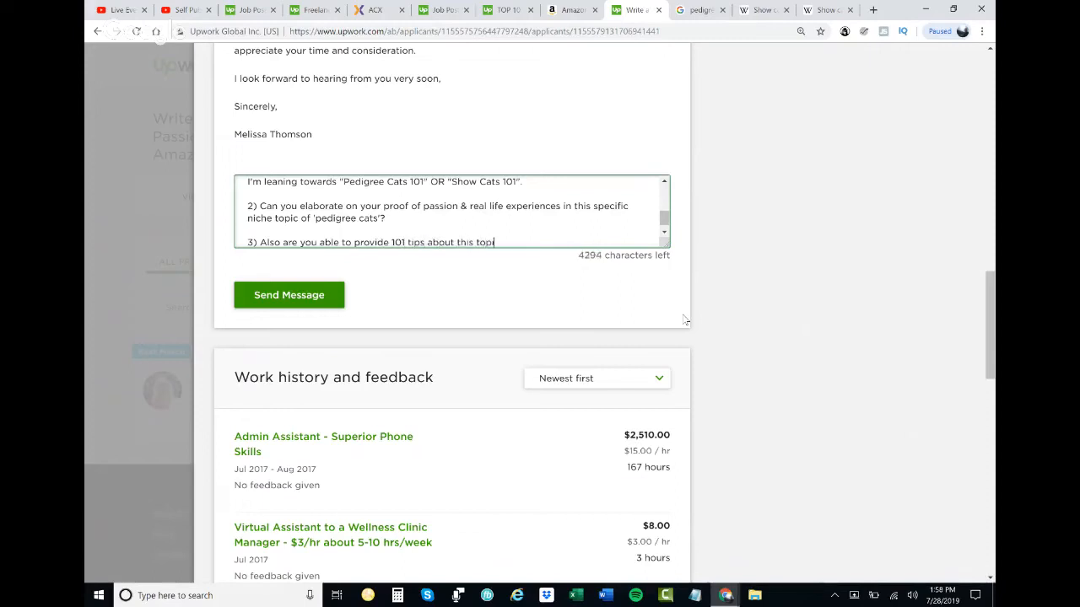
type("c for 'pedigree cats' in a step by step, structured, sequenced way? b")
- Continue question 3 with "because I may want to angle the book to have 101"
key("BackSpace")
key("BackSpace")
key("BackSpace")
type("because I may want to angle the book to have 101 ti")
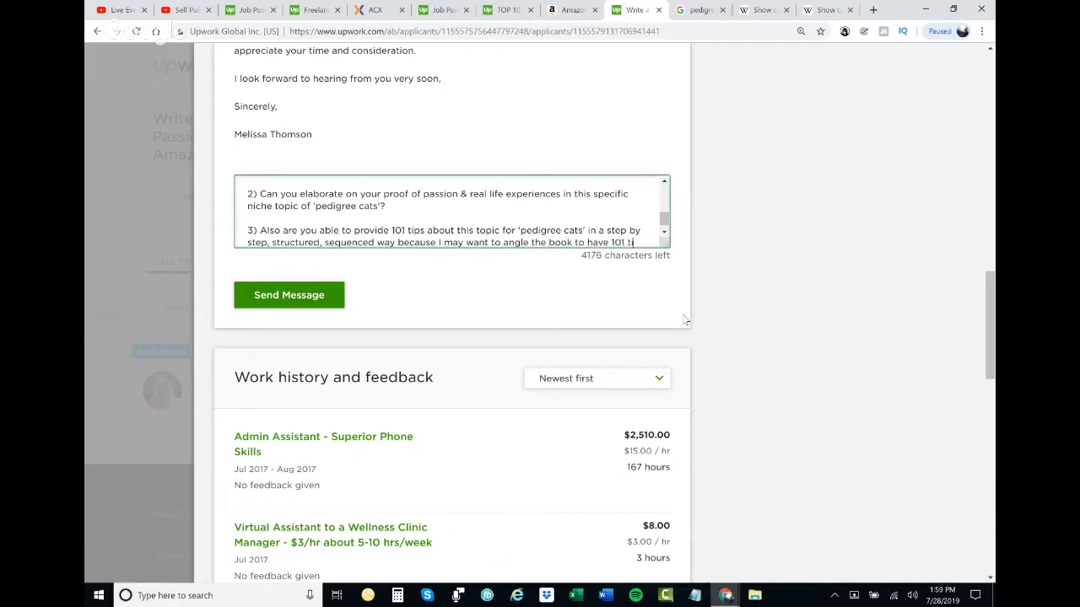
type("ps to make it Stand")
- Finish question 3 with "tips to make it STAND OUT from all other 'pedigree cat' books out there."
key("BackSpace")
key("BackSpace")
key("BackSpace")
key("BackSpace")
type("TAND OUT from all other 'pedigree cat' books out there.")
- Begin a new paragraph with "4) Is there a SPECIFIC subtopic/subniche inside 'pedigree cats' you want"
key("Return")
key("Return")
type("4) Is there a SPECIFIC SUB")
key("BackSpace")
key("BackSpace")
key("BackSpace")
key("BackSpace")
type("subtopic/subniche inside 'pedigree cats' ")
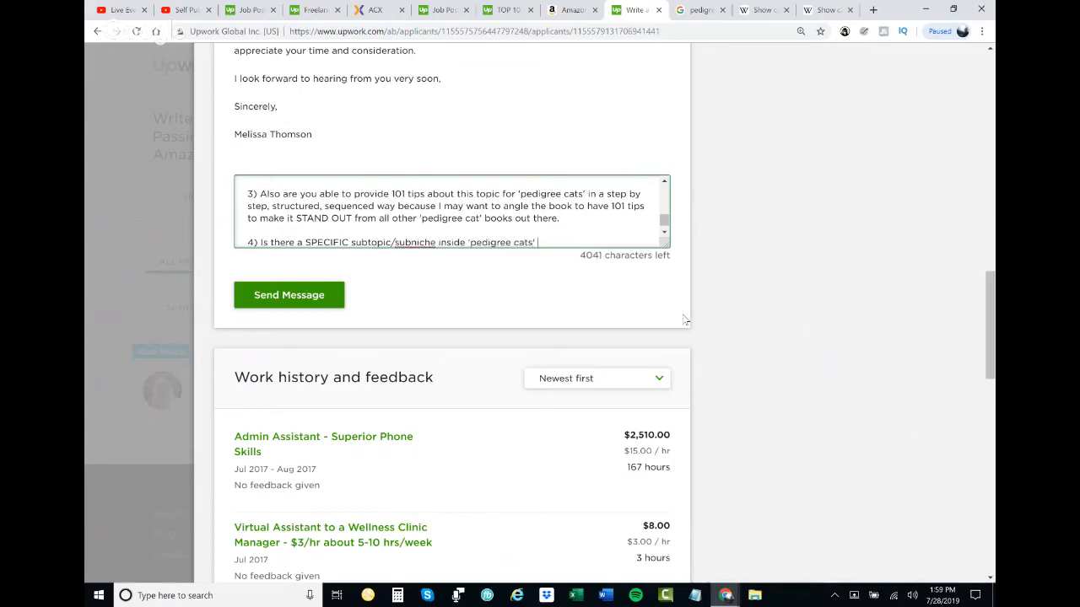
type("you want to write about MORE")
- Continue question 4 with "to write about more OR are you confident & competent to write a 101 guide"
key("BackSpace")
key("BackSpace")
key("BackSpace")
key("BackSpace")
type("more OR")
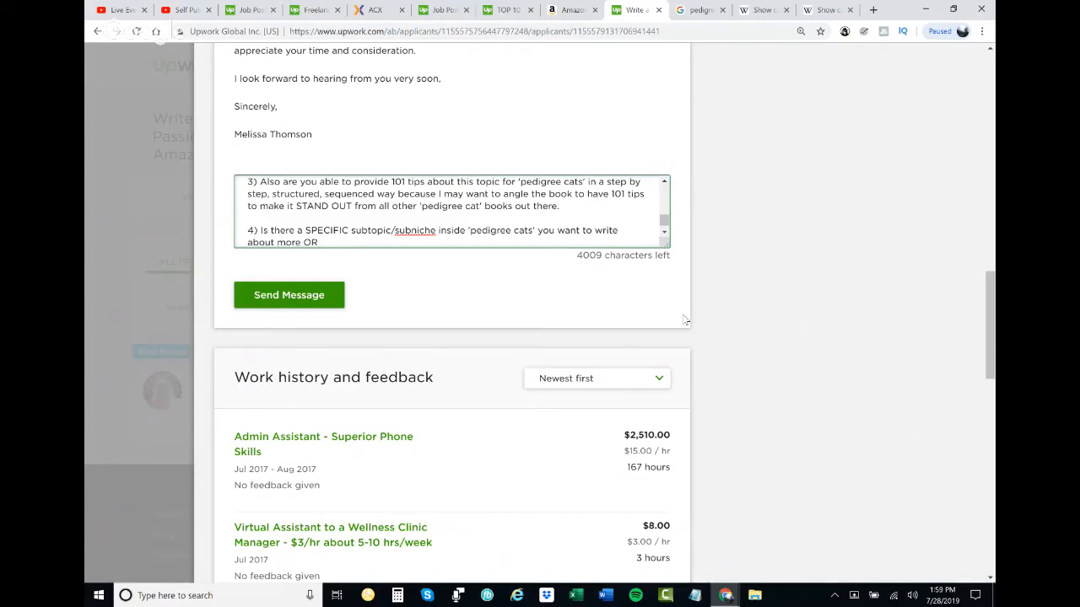
type(" are you confident 7 compe")
key("BackSpace")
key("BackSpace")
key("BackSpace")
key("BackSpace")
type("ompetent to write a 101 guide")
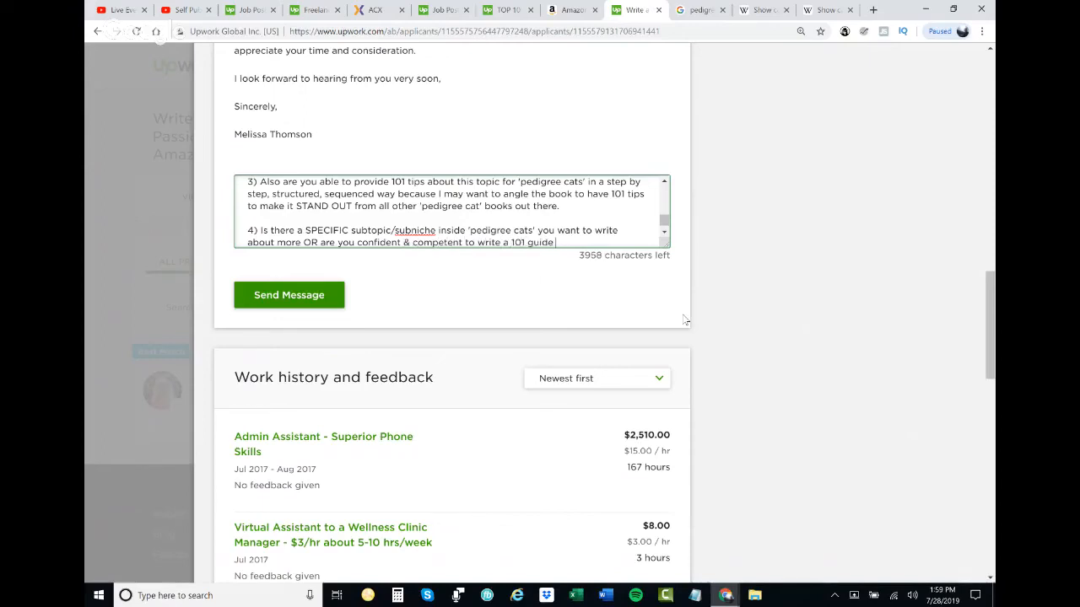
type(" about this more general topic of 'pedigree cat's")
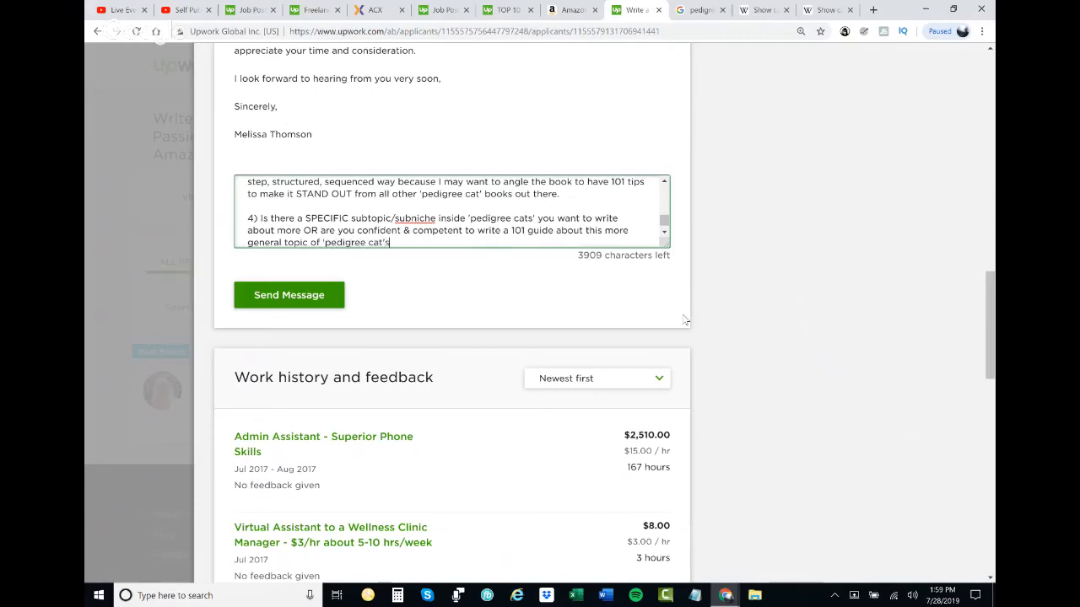
- Finish question 4 with "about this more general topic of 'pedigree cats' in a 101 way?"
key("BackSpace")
key("BackSpace")
type("s' in a 101 way?")
- Start the closing paragraph with "Please let me know. I just want to make sure you have full confidence & competence"
key("Return")
key("Return")
type("Please let me know")
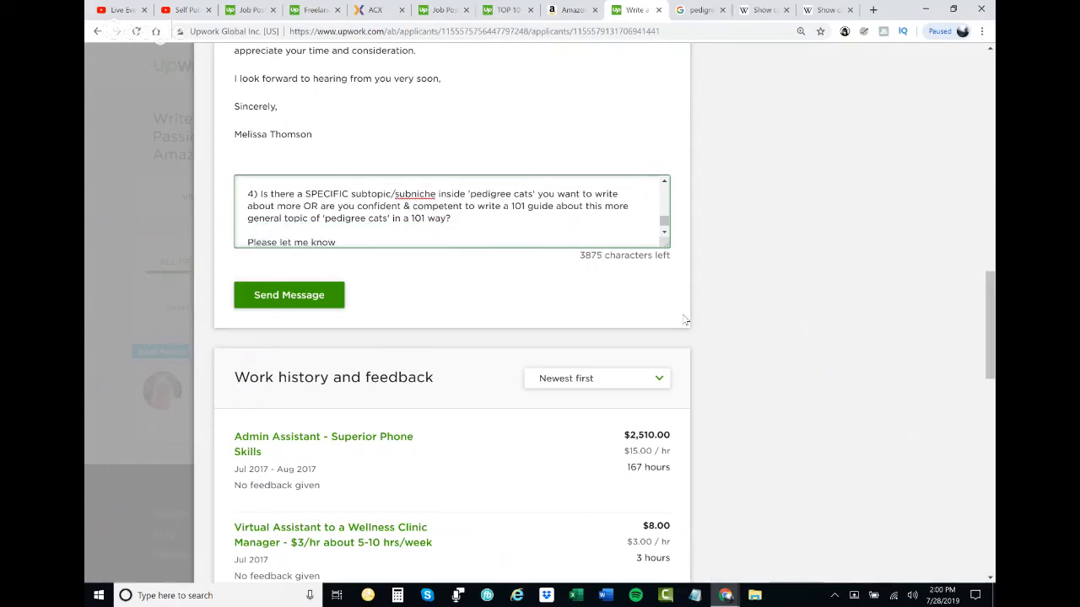
type(". I l")
type("ust want to make sure you have full confidence & competence to pas")
- End the reply with "& passion & a little background before making a decision. Thank you & take care."
key("BackSpace")
key("BackSpace")
key("BackSpace")
key("BackSpace")
key("BackSpace")
key("BackSpace")
type("& passion & ")
type("a little backgroun")
type("d before mo")
type("ving forw")
key("BackSpace")
key("BackSpace")
key("BackSpace")
key("BackSpace")
key("BackSpace")
key("BackSpace")
key("BackSpace")
key("BackSpace")
key("BackSpace")
key("BackSpace")
type("king a")
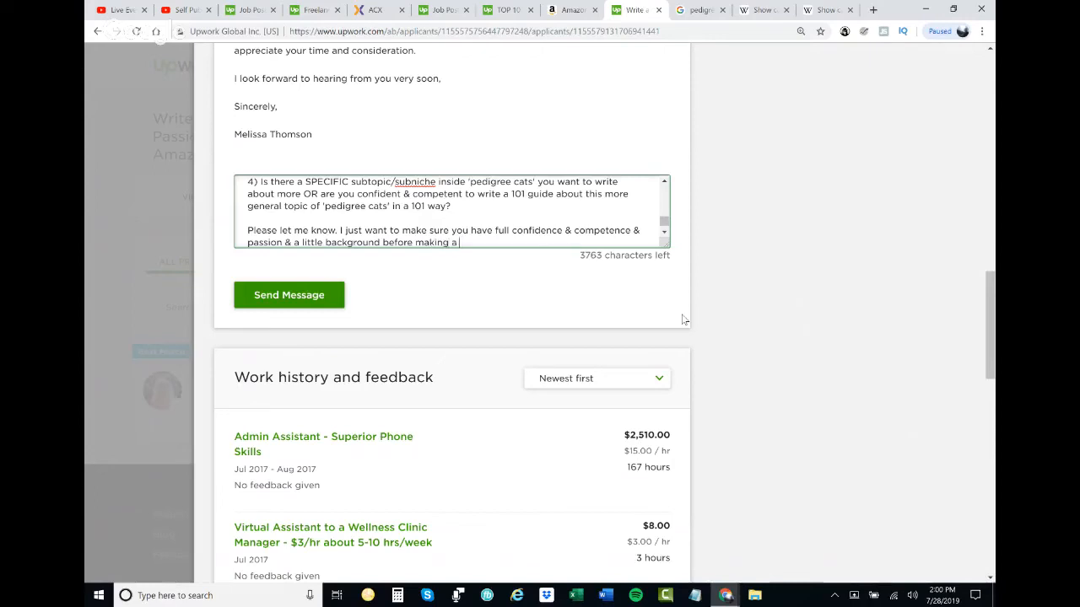
type(" decision. Thank you & take care.")
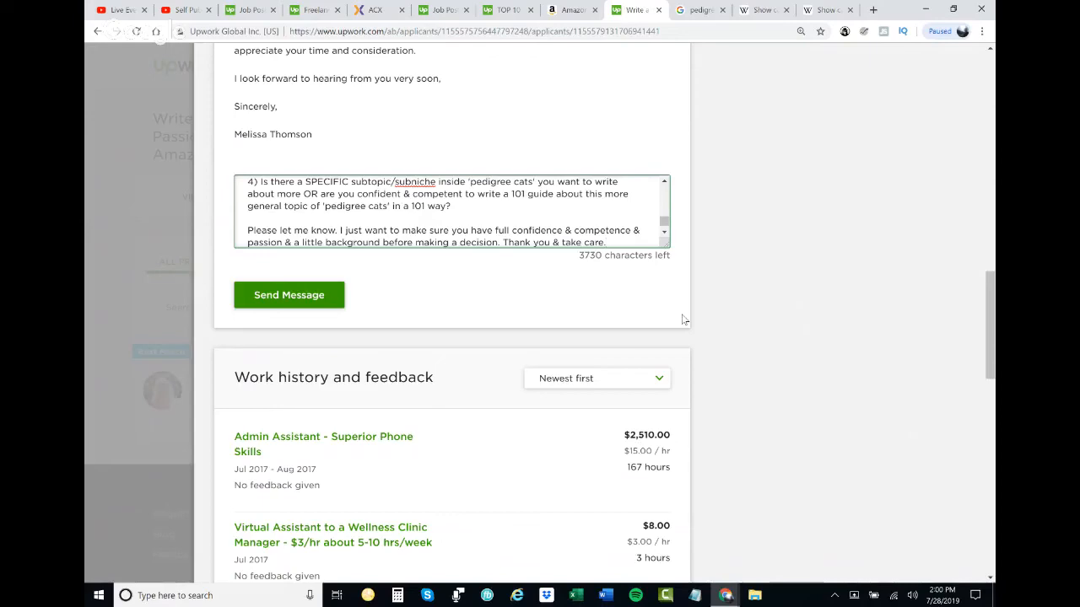
- Send the reply to the applicant and review the posted message in the conversation
left_click(282, 307)
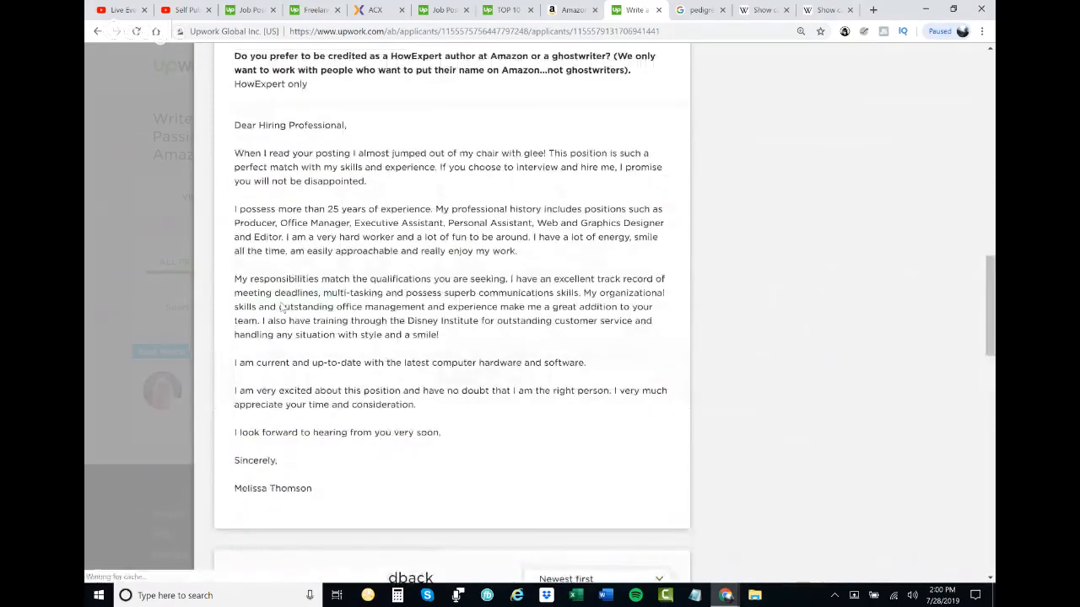
scroll(405, 253, "down", 1)
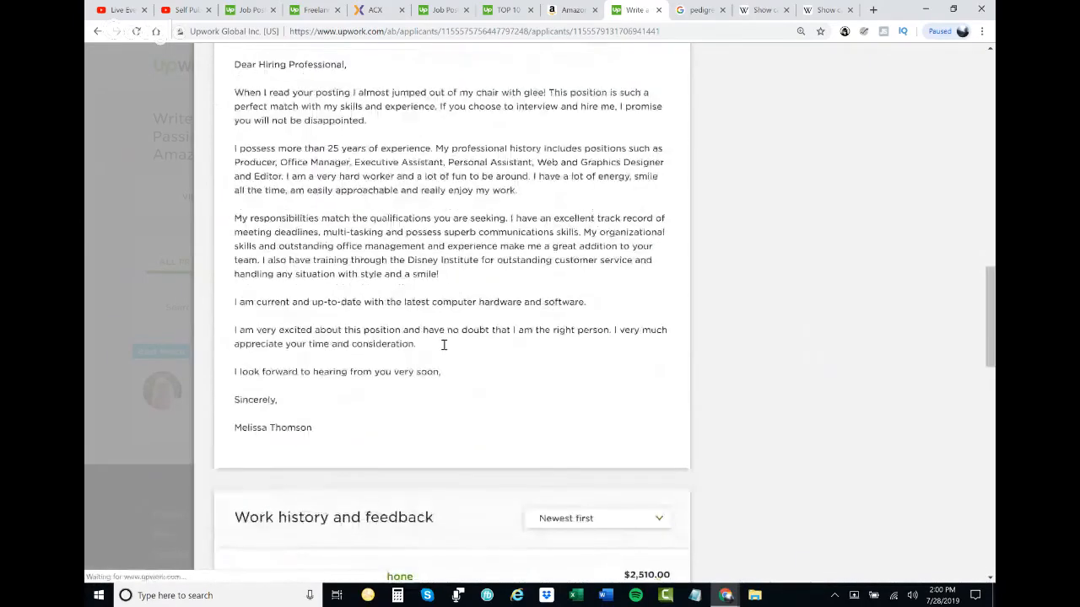
scroll(472, 372, "up", 15)
scroll(483, 379, "down", 1)
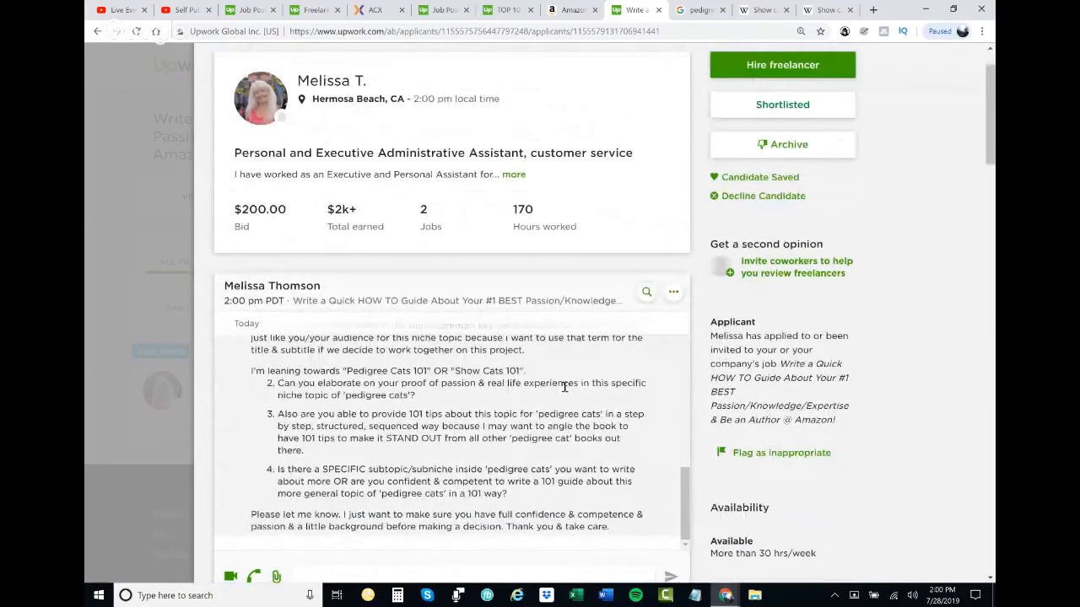
scroll(564, 387, "up", 3)
scroll(502, 281, "down", 2)
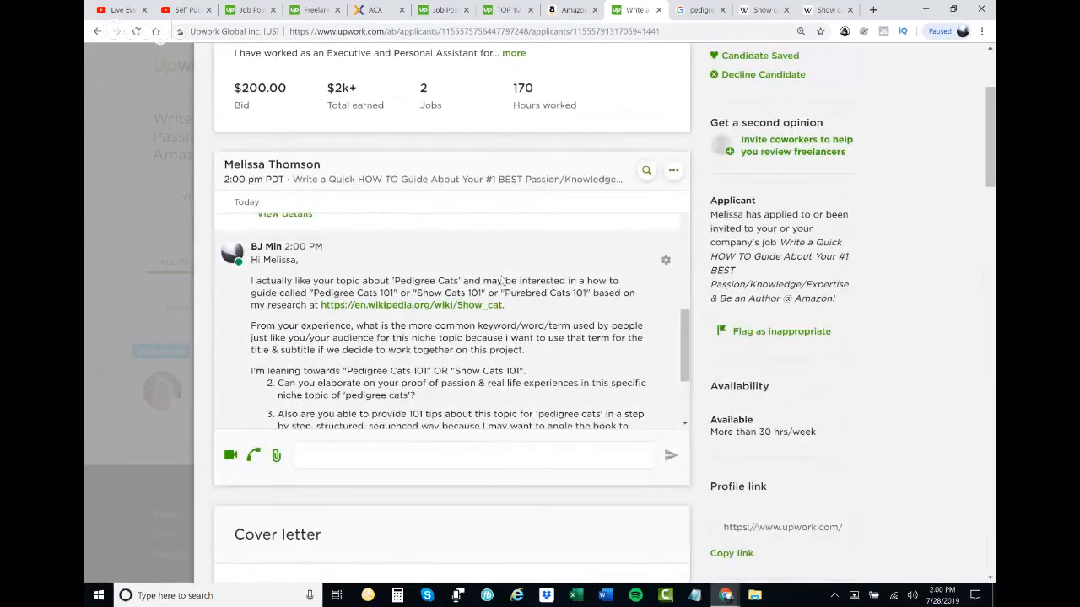
scroll(515, 316, "down", 3)
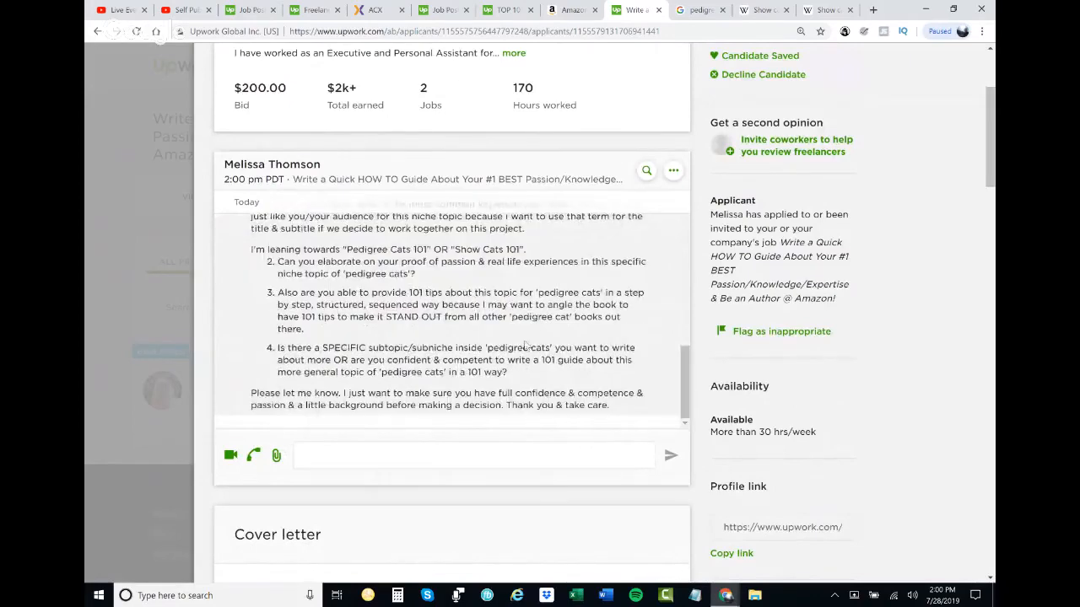
- Switch to the Google Hangouts window that is sharing the screen
mouse_move(725, 595)
left_click(712, 523)
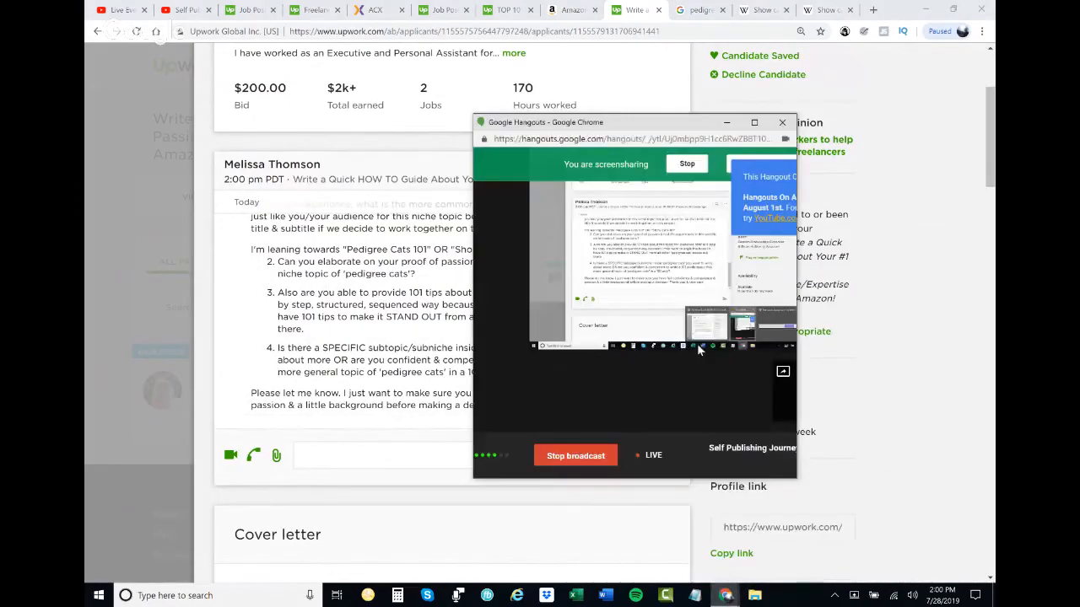